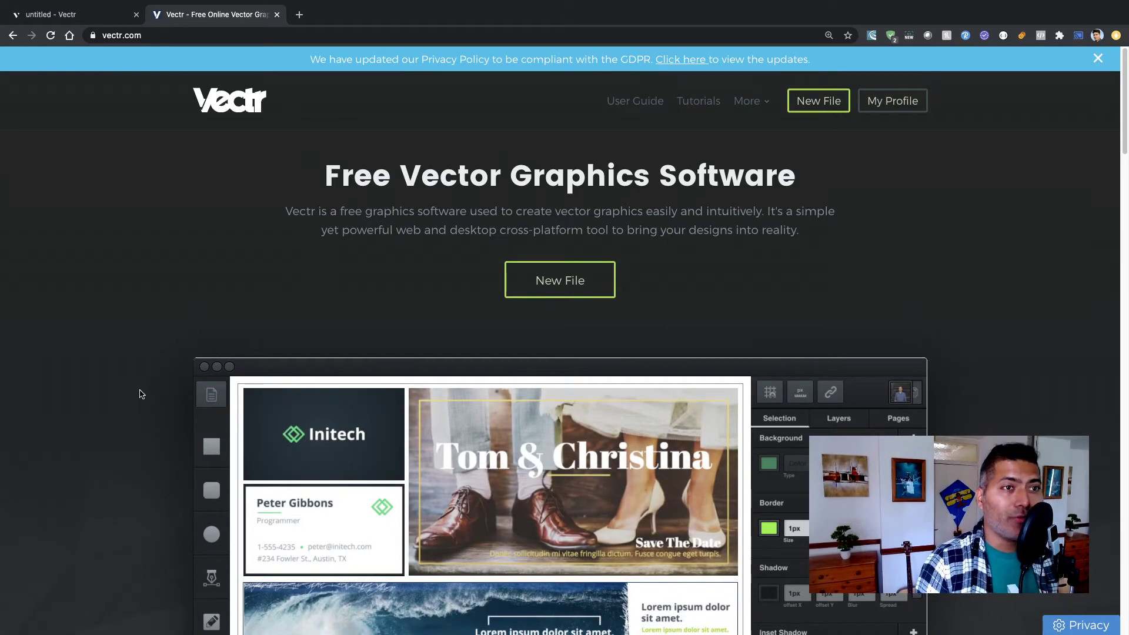
Step: Switch to the untitled drawing and show its page settings
key("ctrl+Tab")
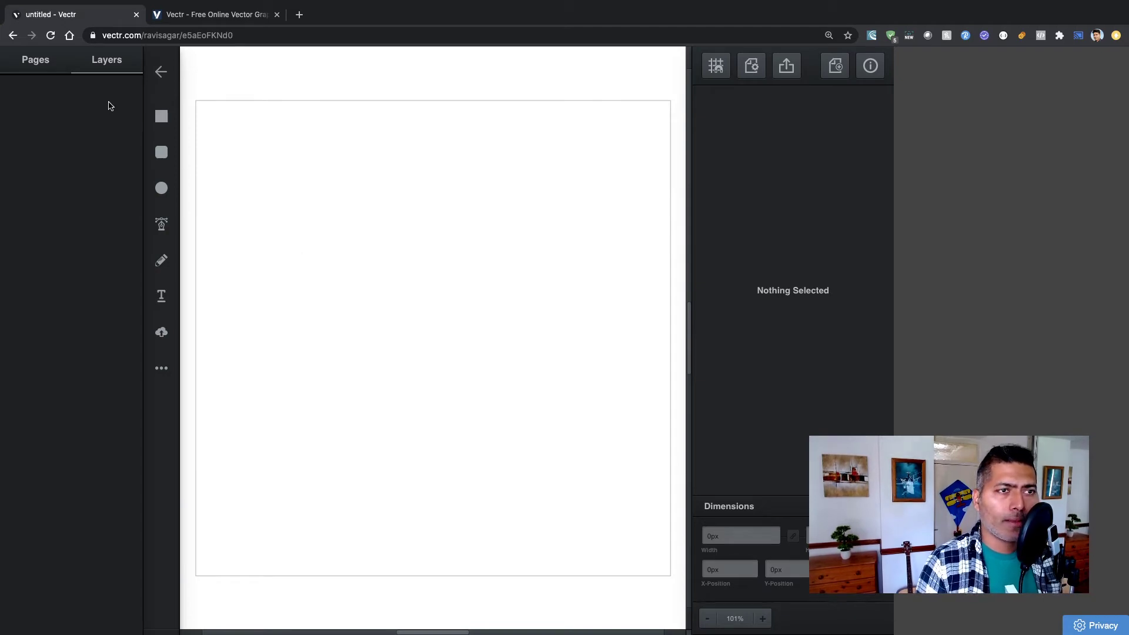
left_click(40, 61)
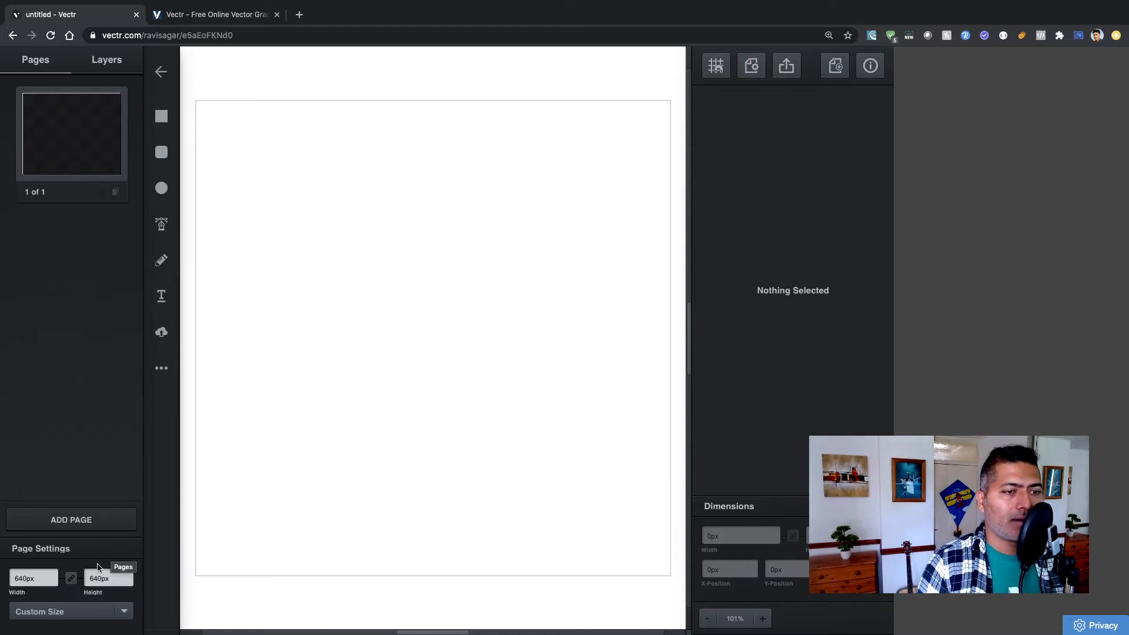
Step: Try the YouTube Channel and Facebook Cover Photo presets as the page size
left_click(125, 613)
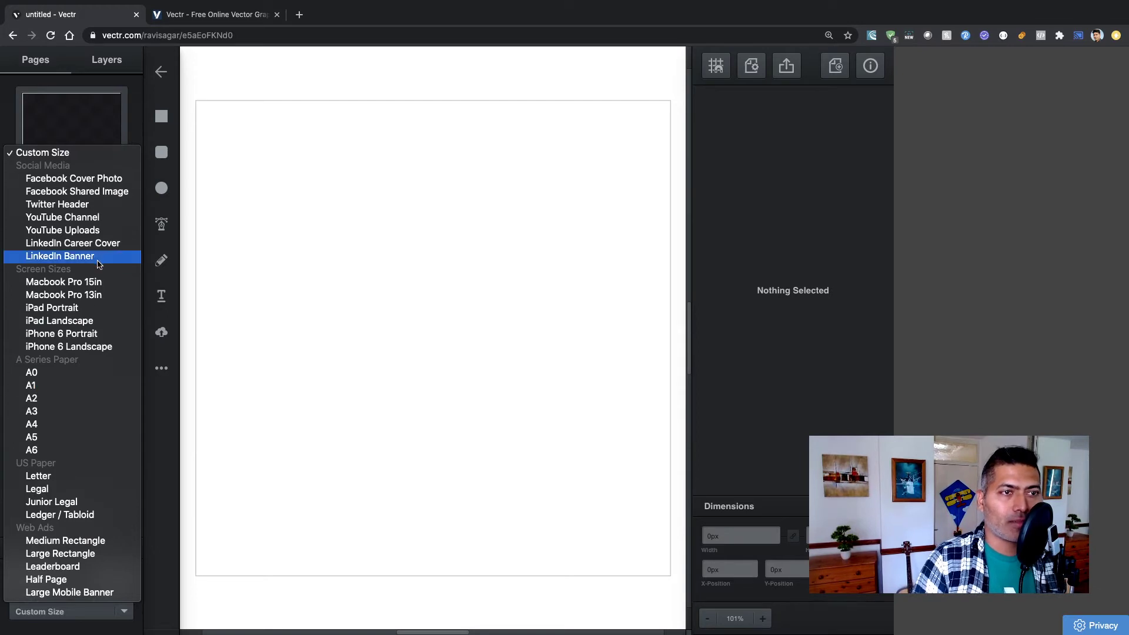
left_click(91, 218)
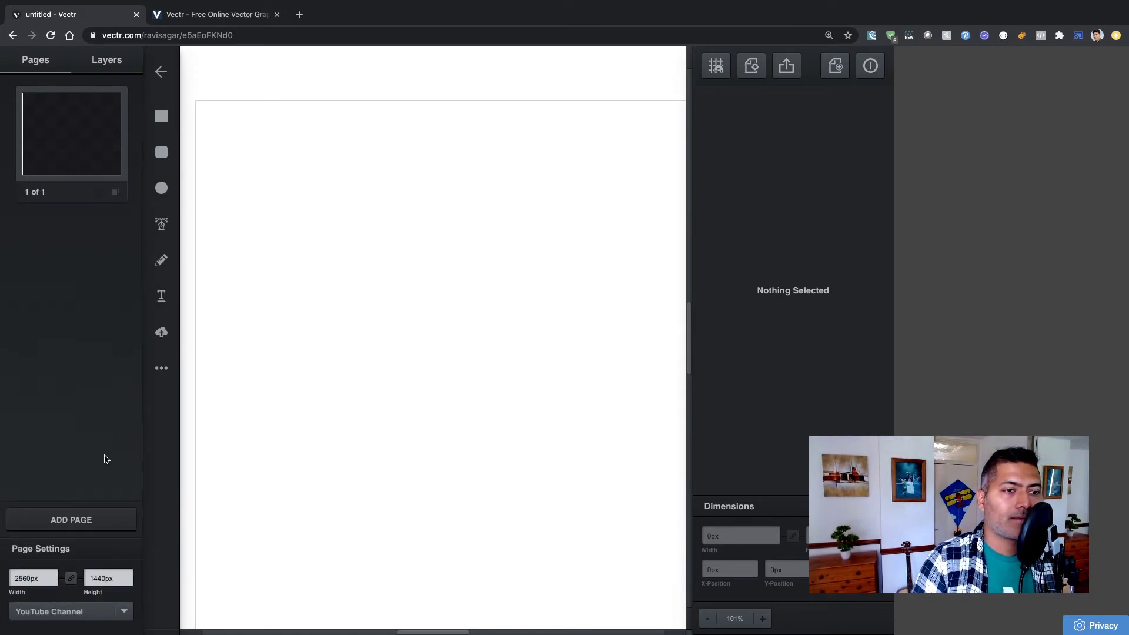
left_click(124, 615)
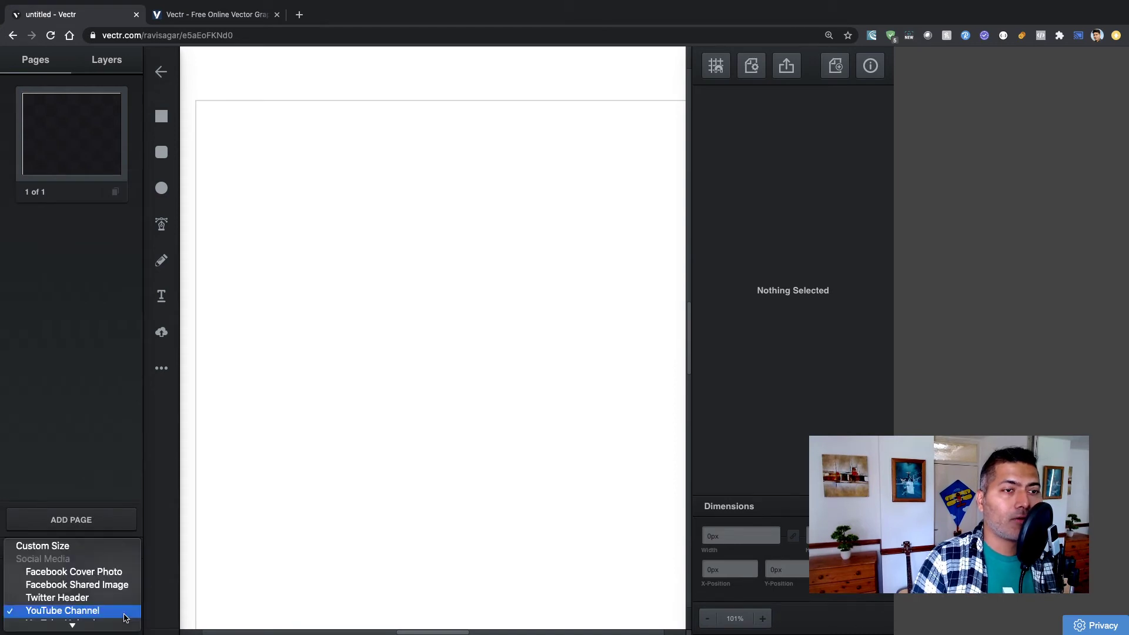
scroll(77, 595, "down", 3)
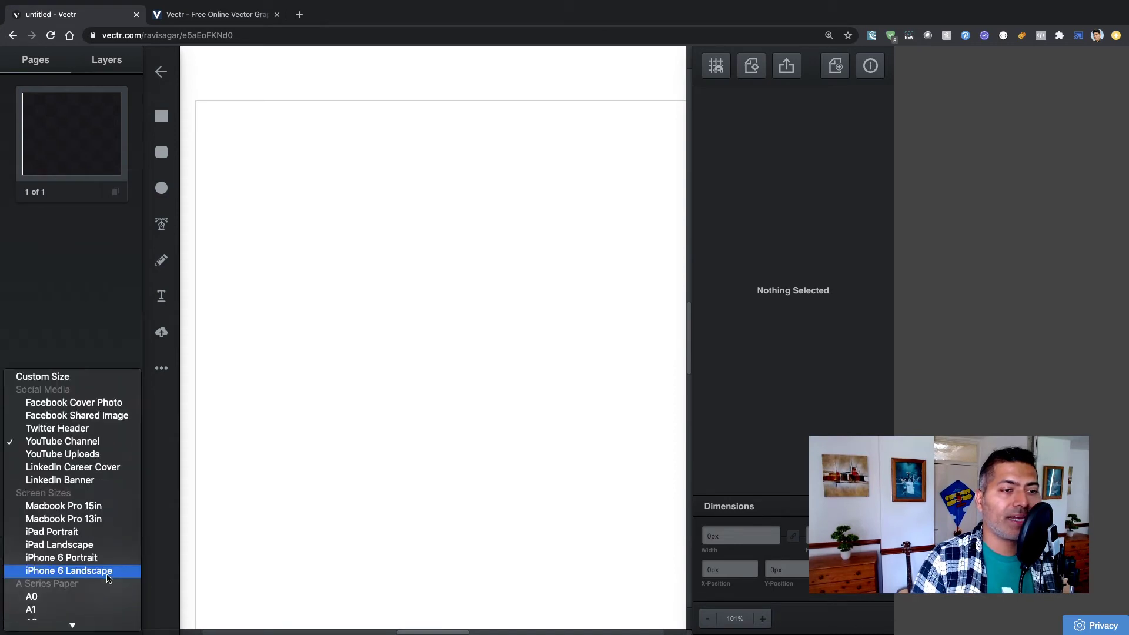
left_click(97, 410)
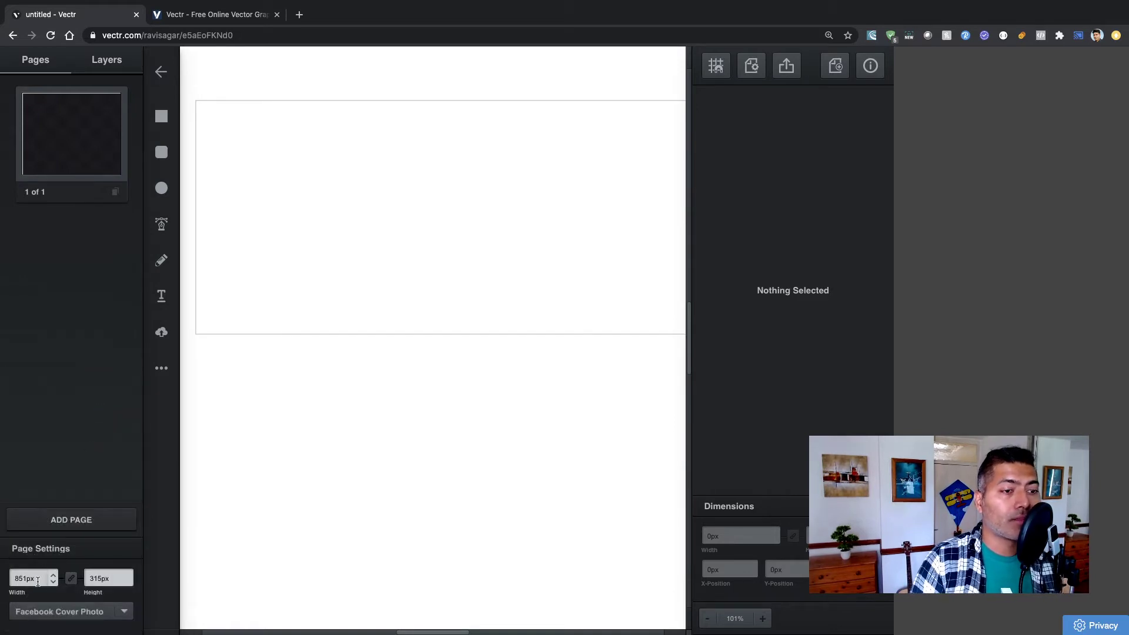
Step: Set the page size to the A4 paper preset
left_click(123, 612)
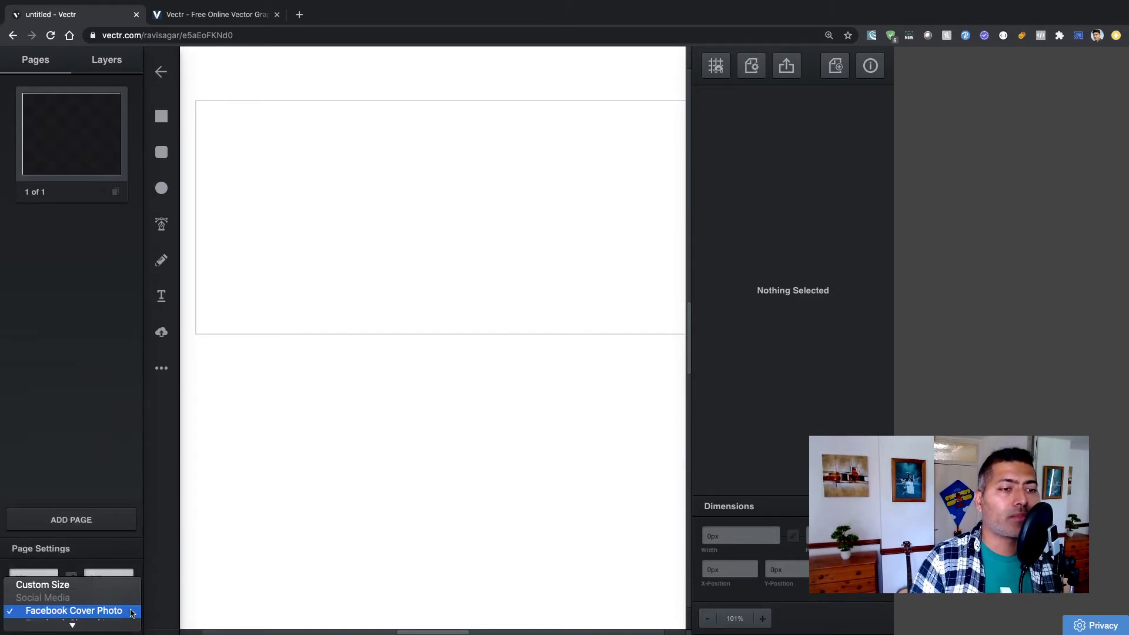
scroll(130, 613, "down", 10)
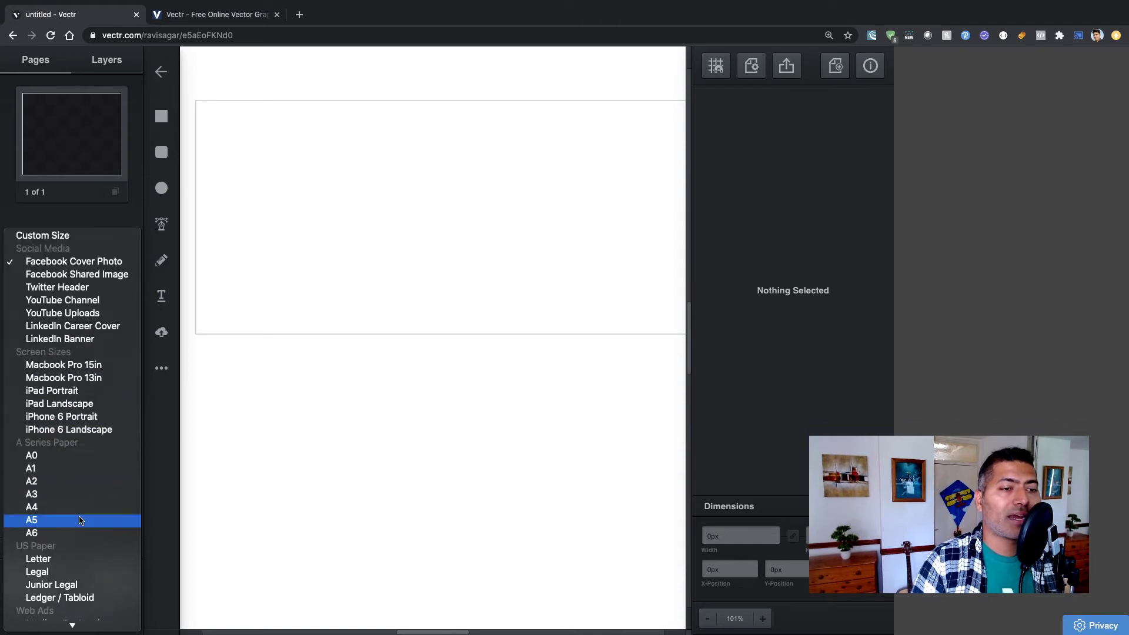
scroll(79, 520, "down", 3)
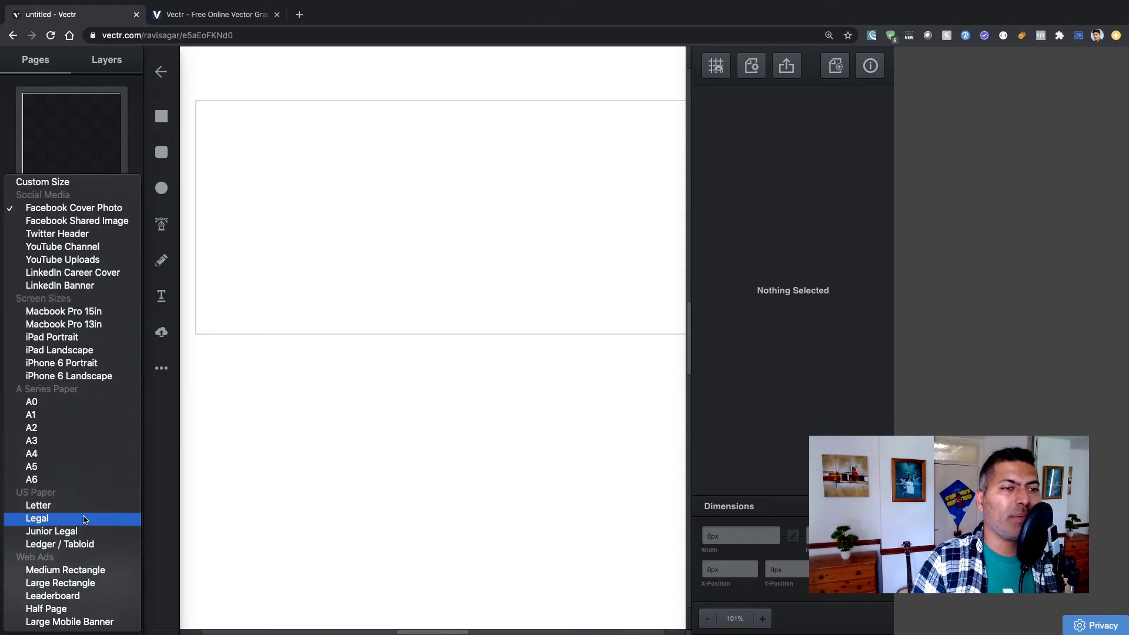
left_click(58, 455)
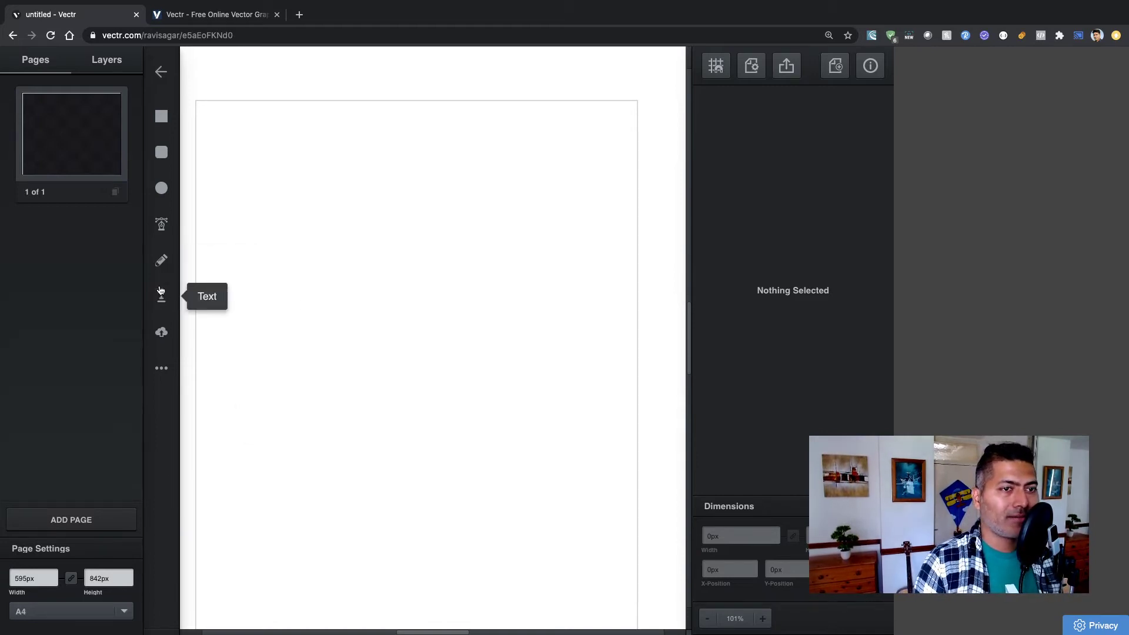
Step: Add a text object reading "BLACKBERRY BOY" in the upper part of the page with the Text tool
left_click(158, 265)
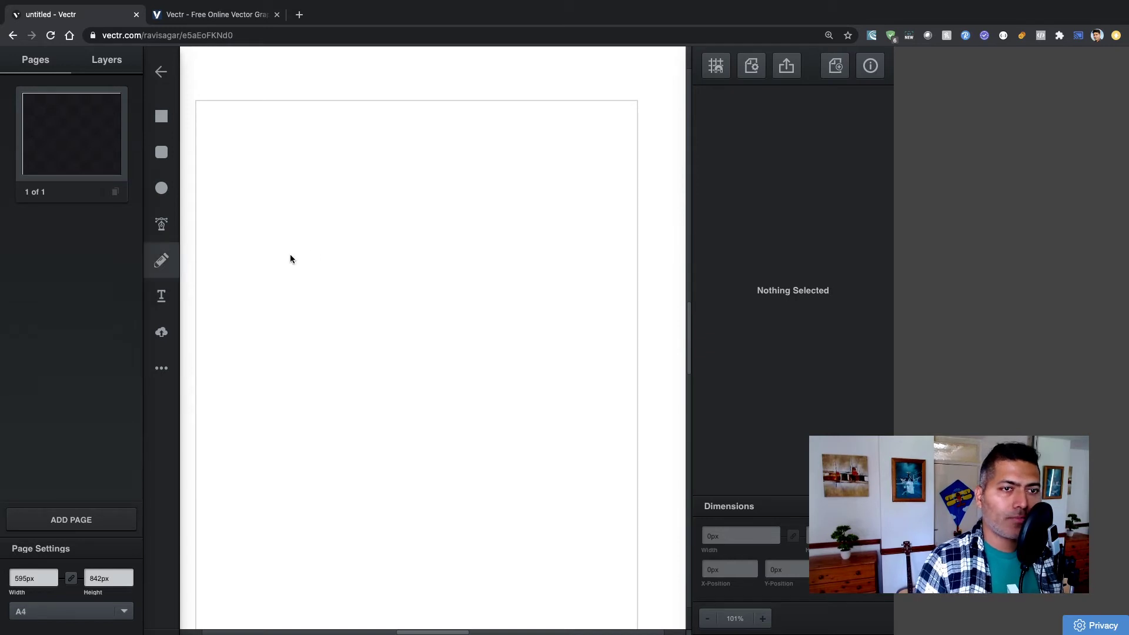
left_click(162, 296)
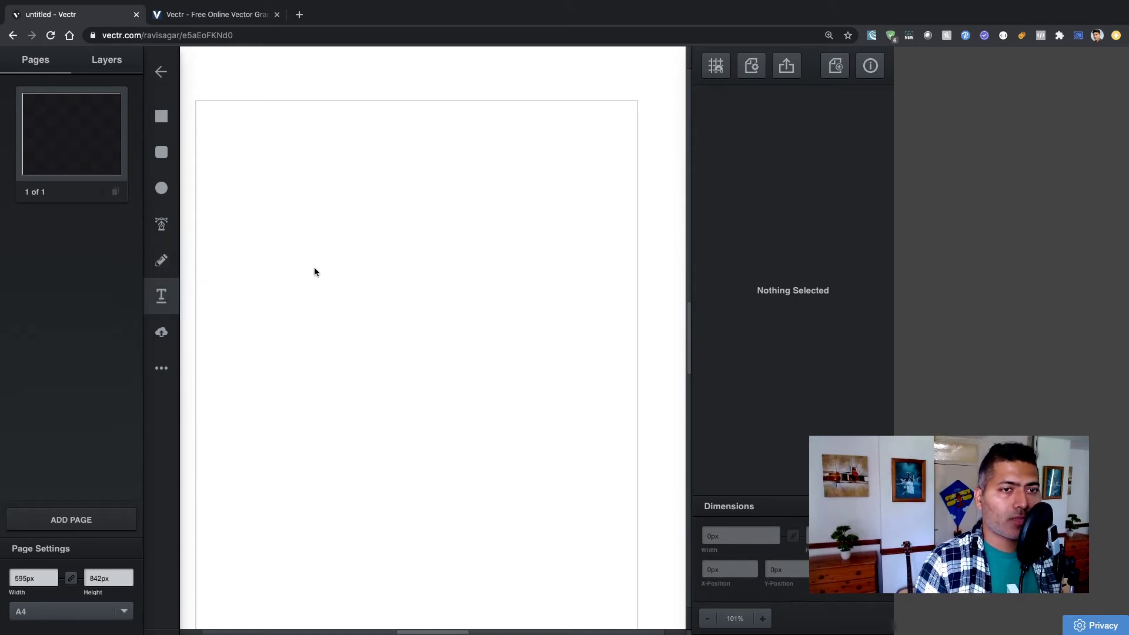
left_click(315, 270)
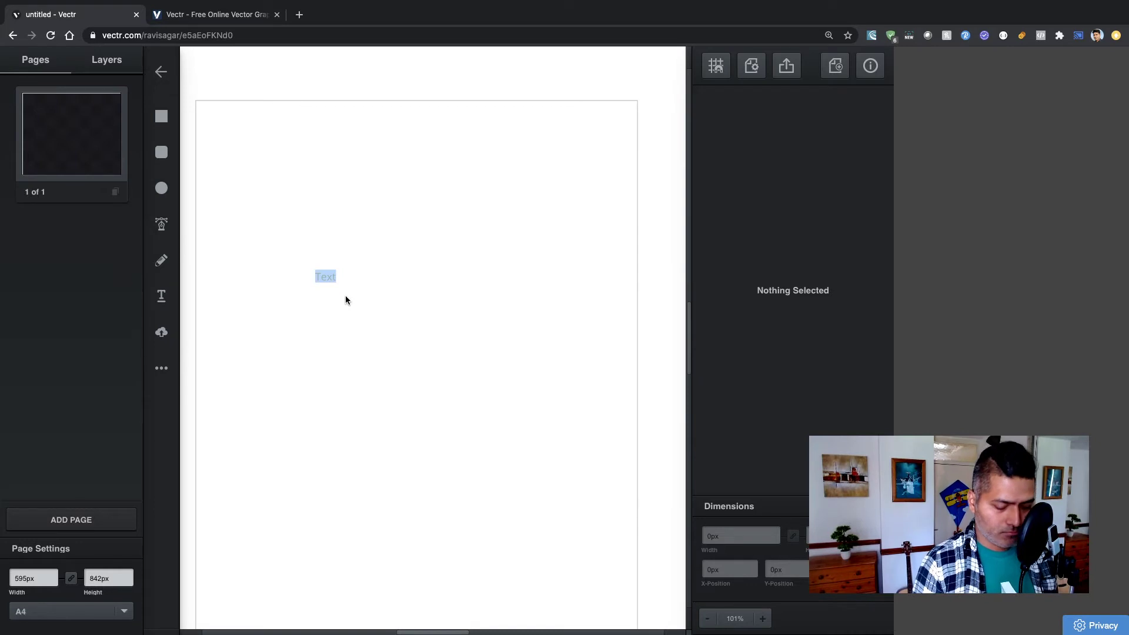
type("BL")
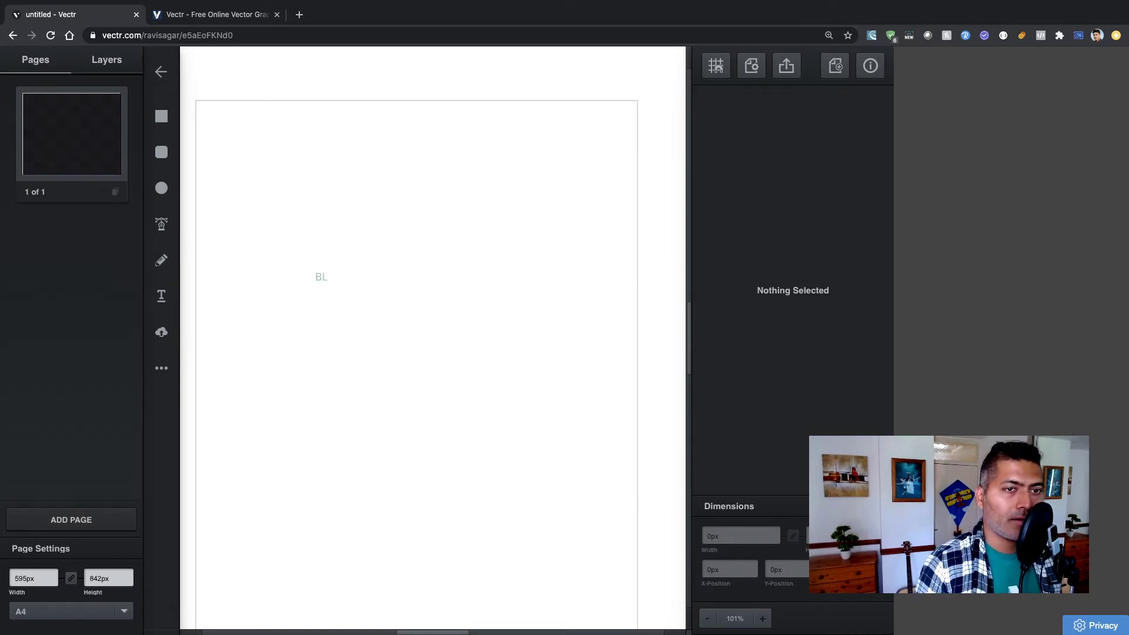
type("AC")
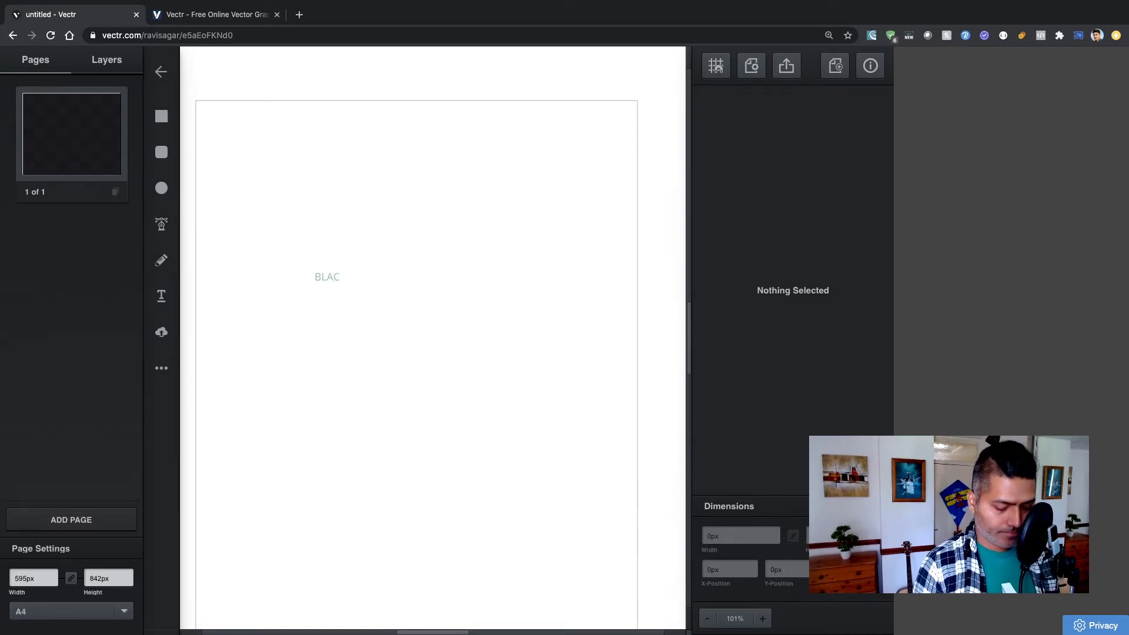
type("LKBERRY")
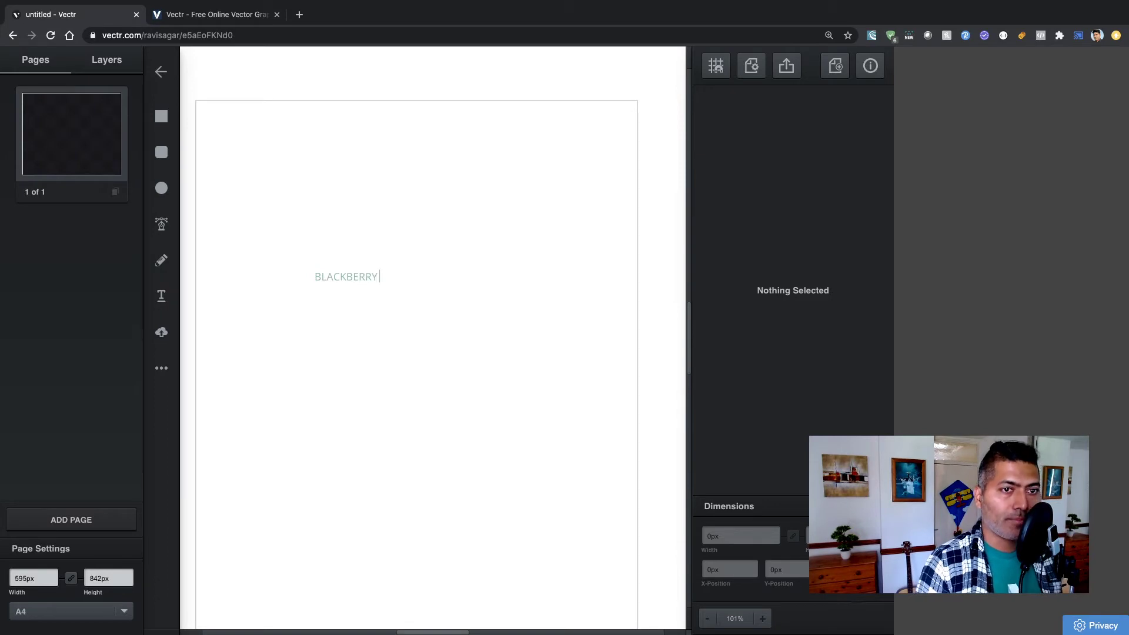
type(" BOY")
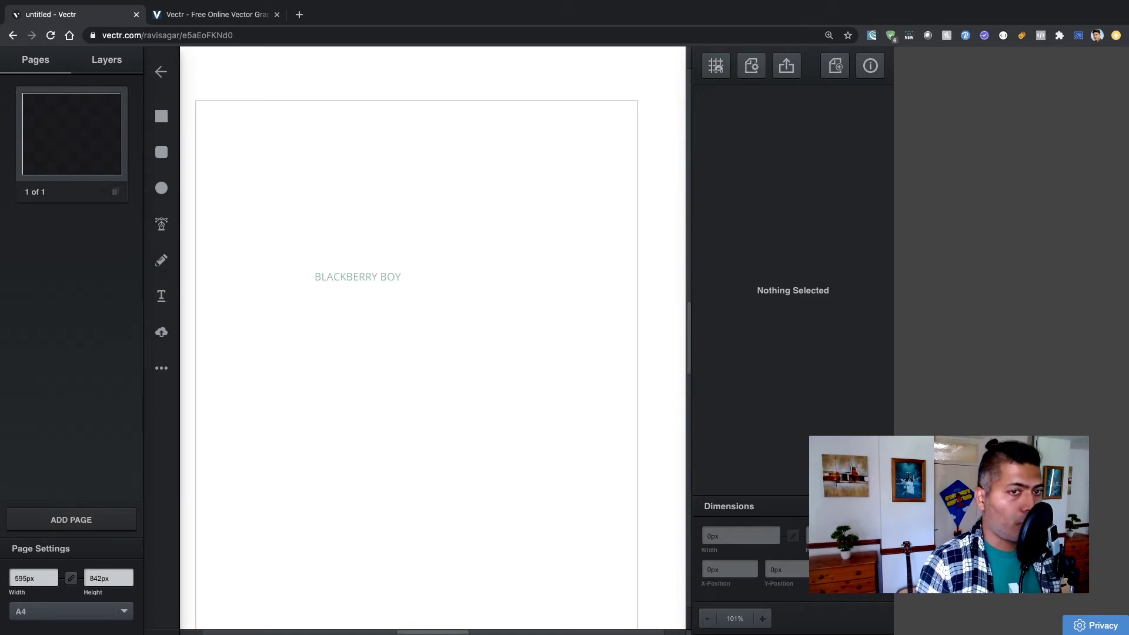
key("ctrl+a")
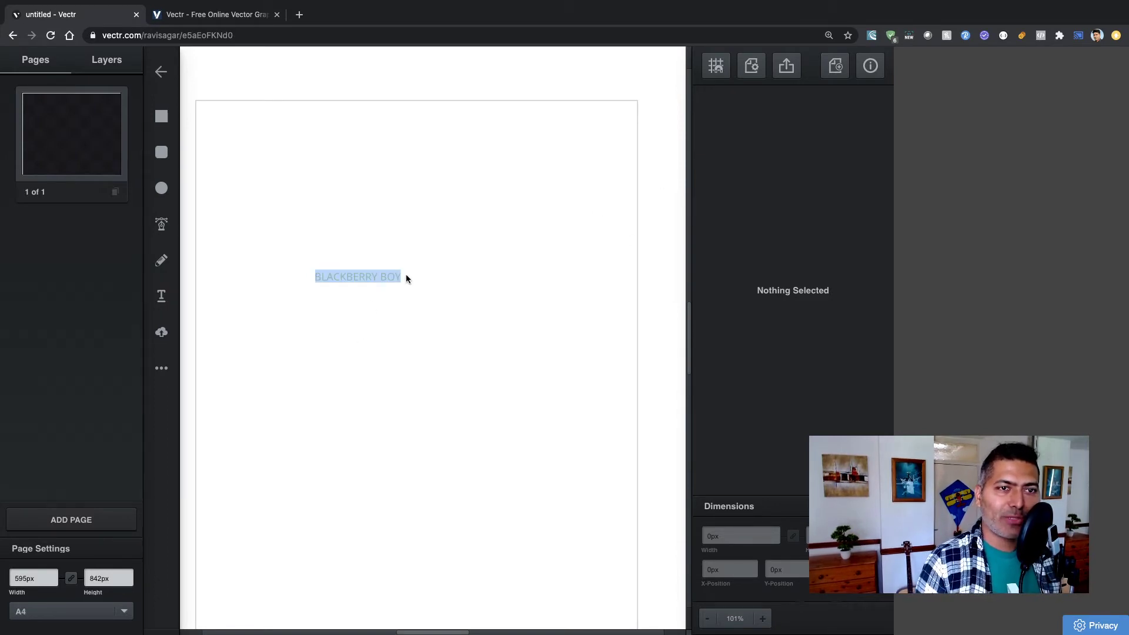
left_click(378, 272)
key("ctrl+a")
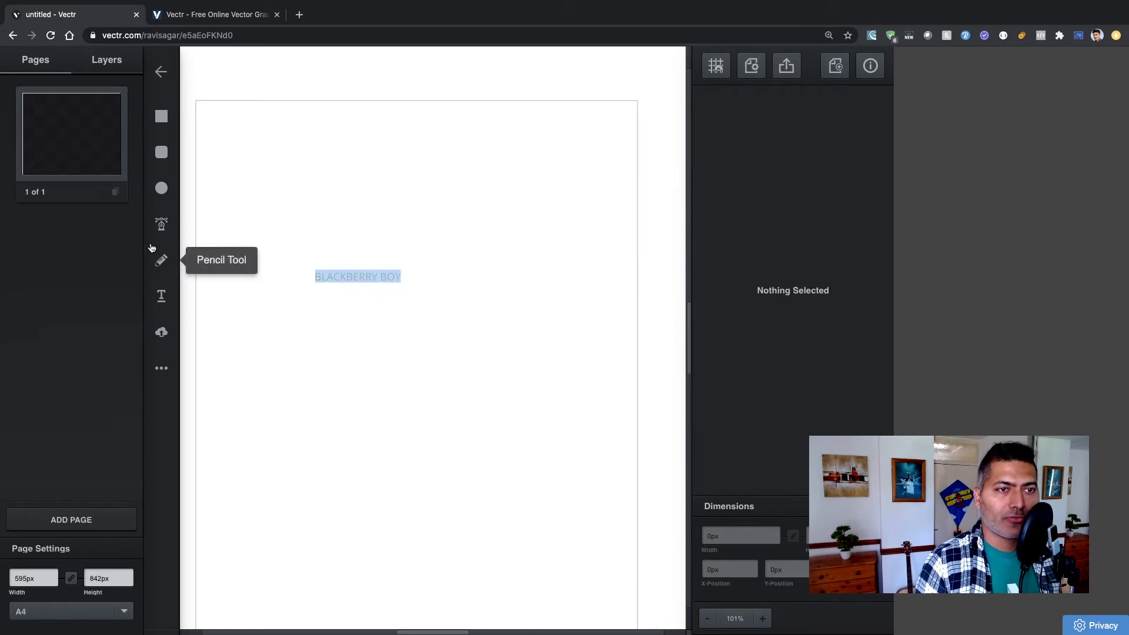
left_click(166, 303)
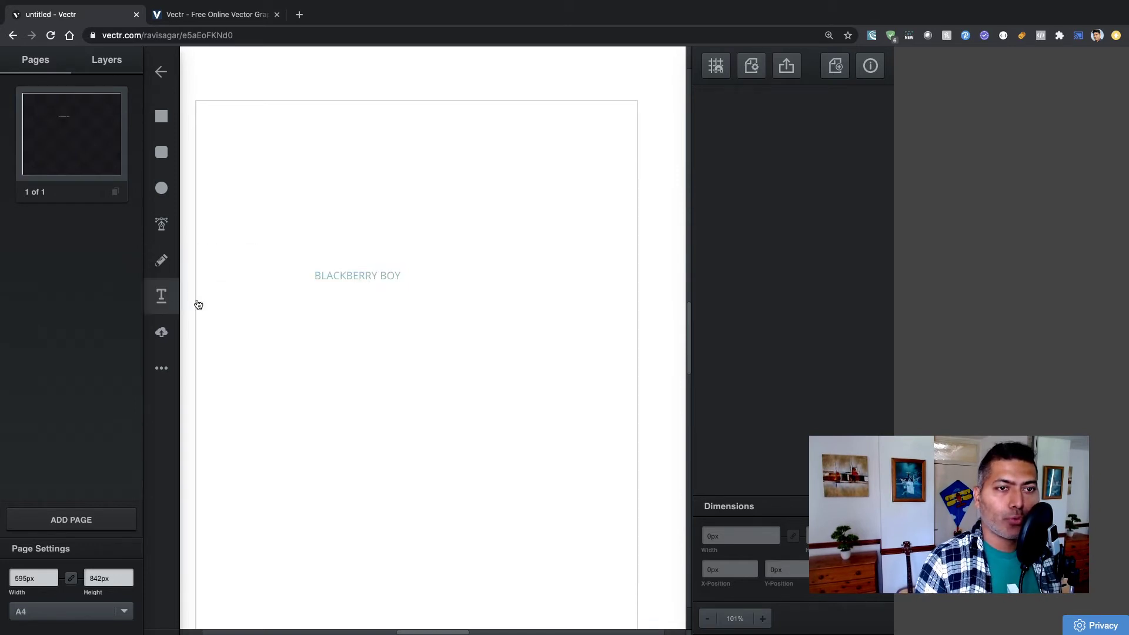
left_click(348, 279)
double_click(350, 278)
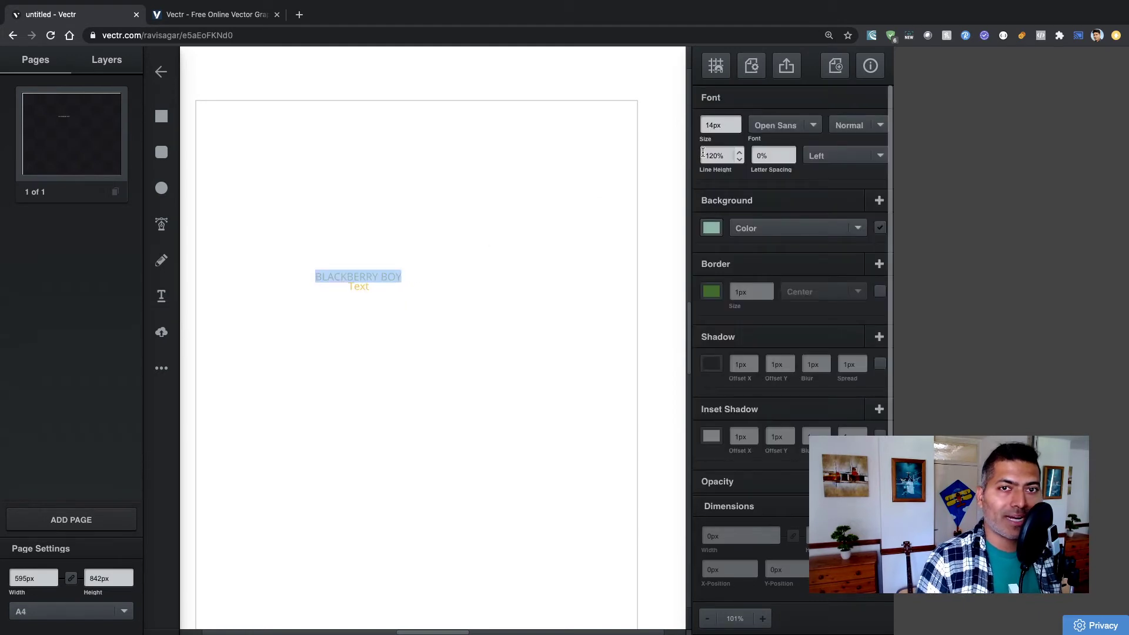
left_click(304, 351)
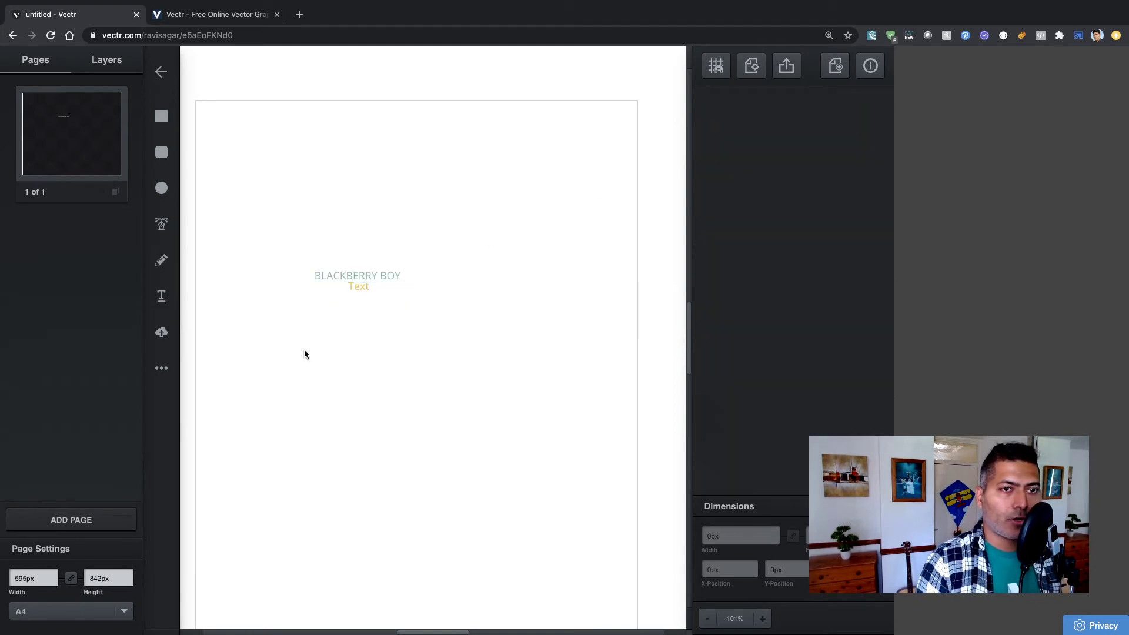
left_click(359, 289)
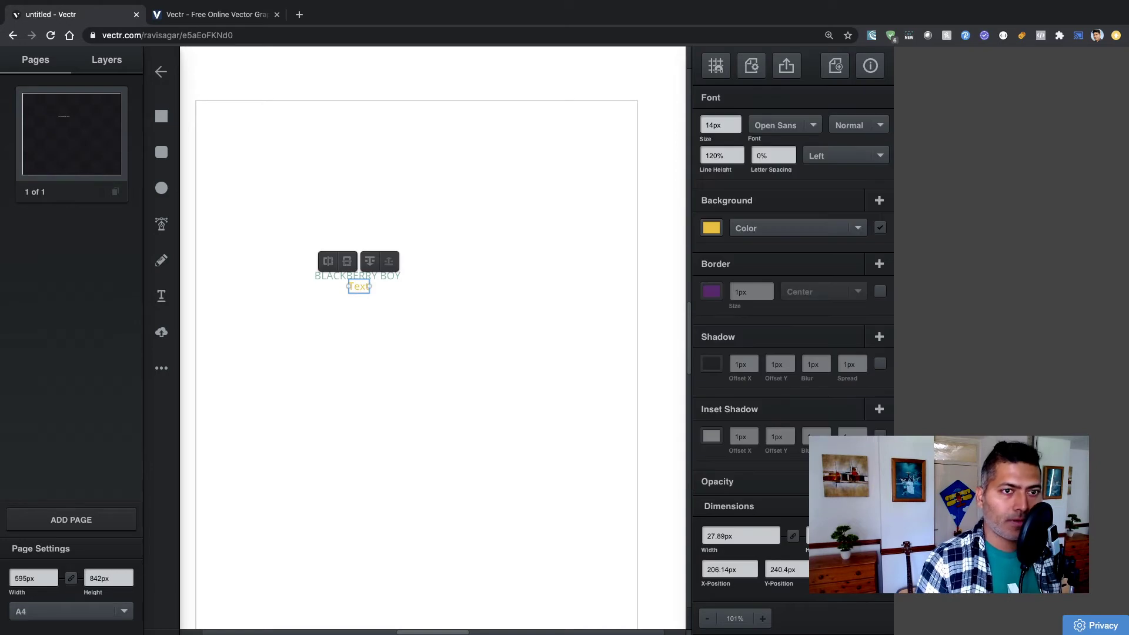
key("Delete")
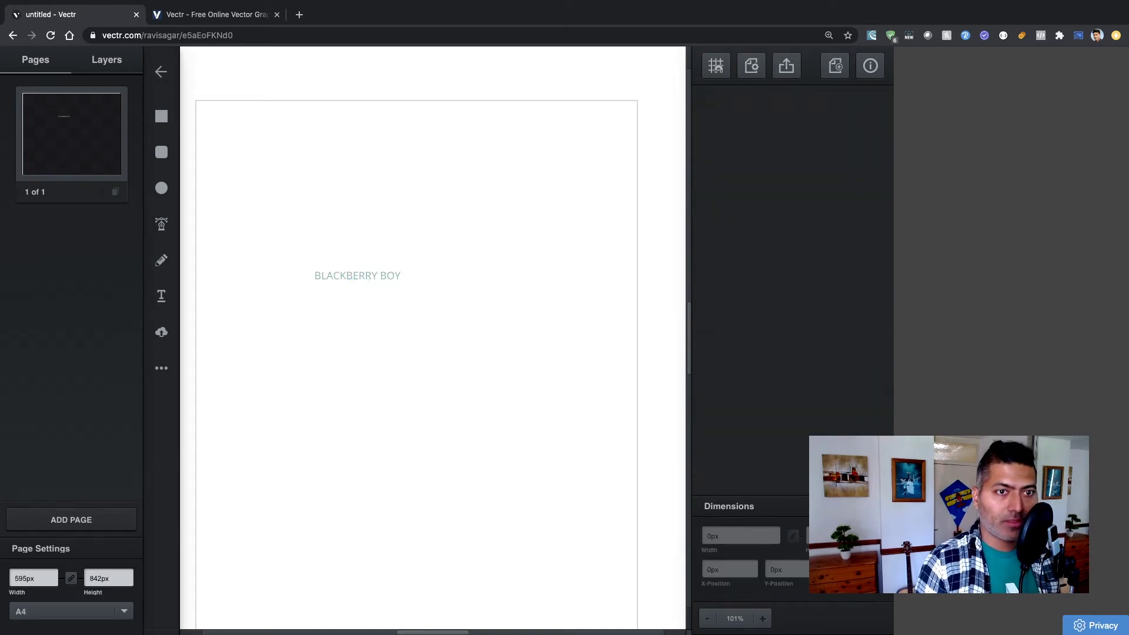
Step: Set the font size of the BLACKBERRY BOY text to 80 px
left_click(368, 276)
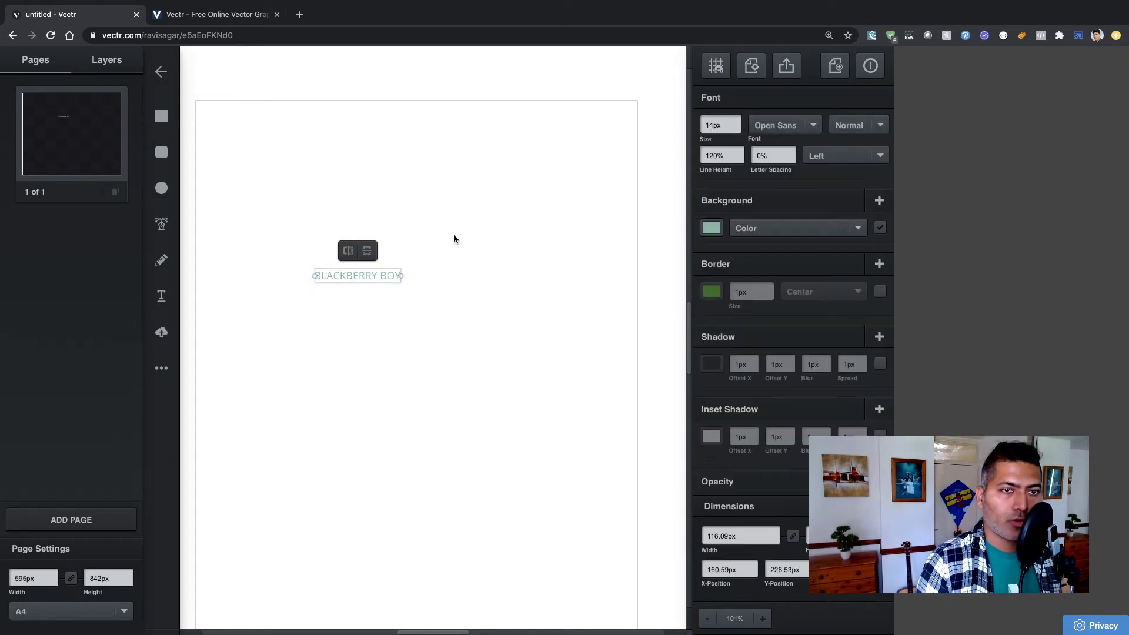
left_click(727, 125)
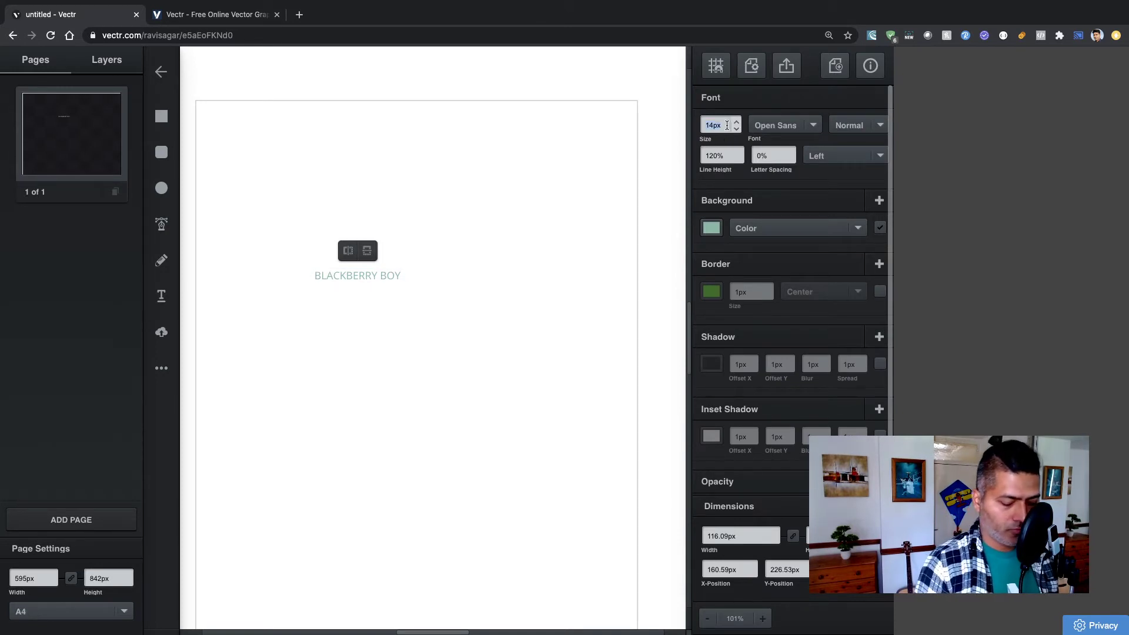
type("80")
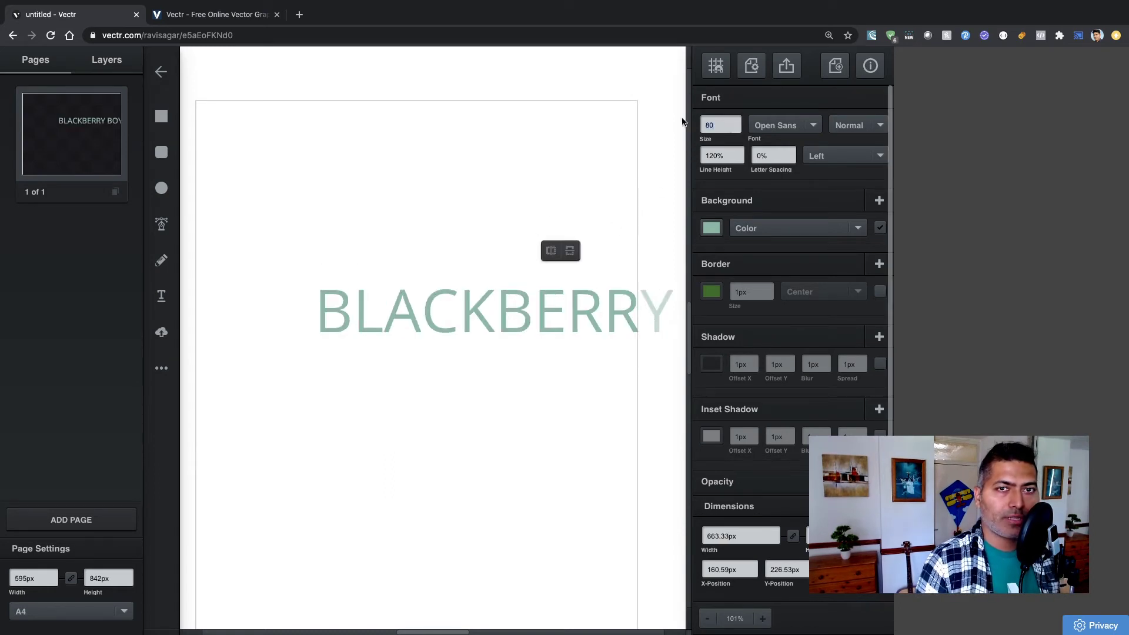
key("Return")
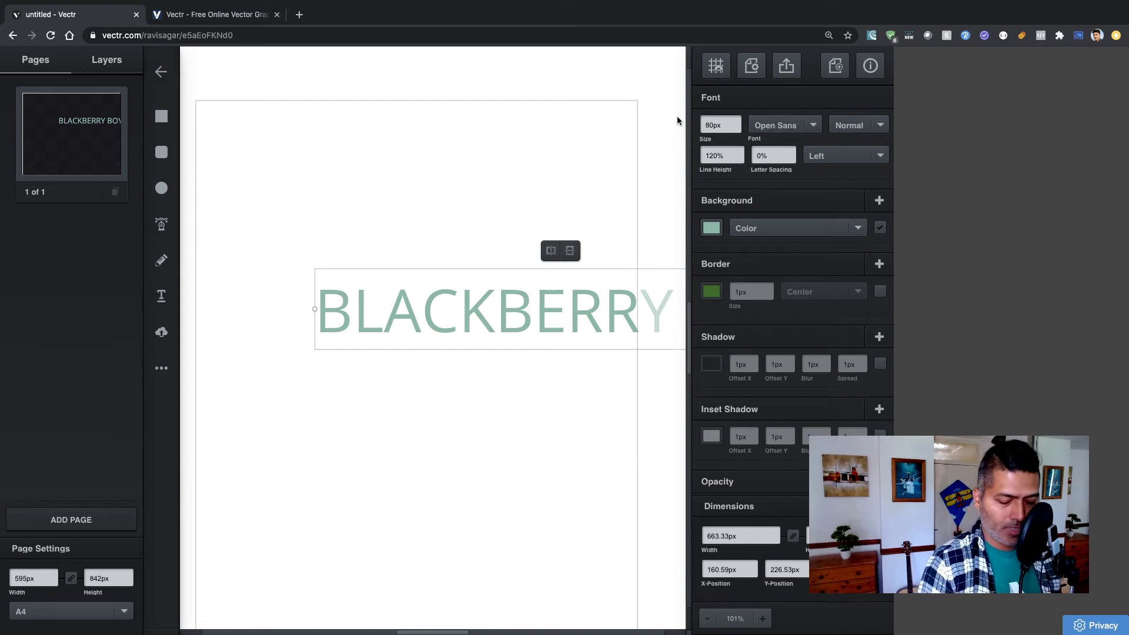
Step: Set the BLACKBERRY BOY text to 60 px and move it inside the page, to about X 44 px, Y 172 px
left_click(723, 125)
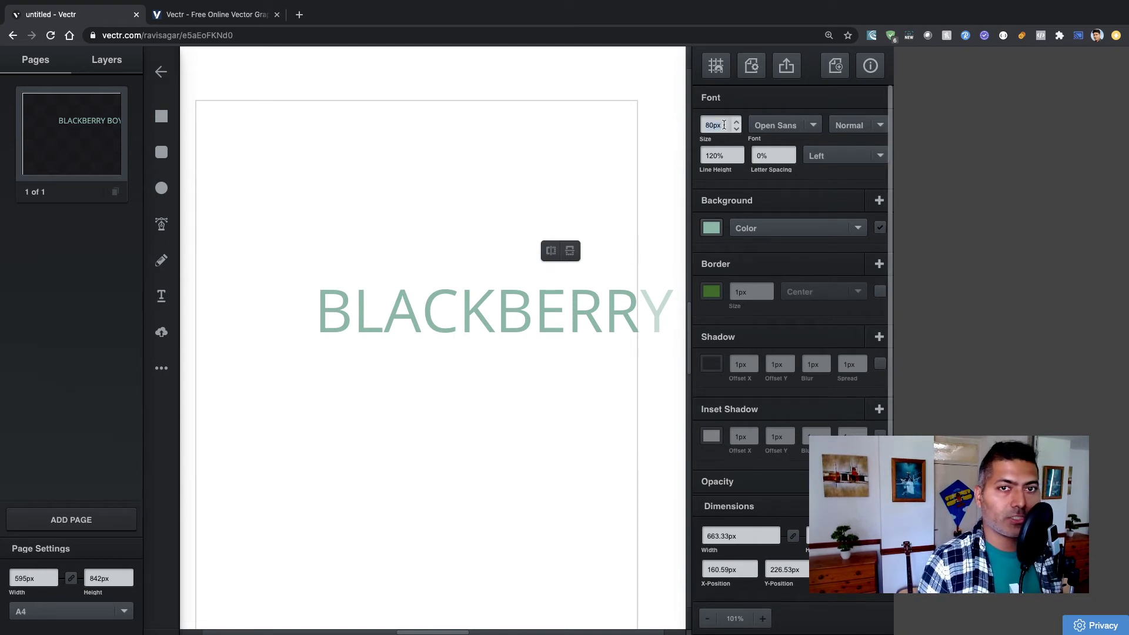
type("60")
key("Return")
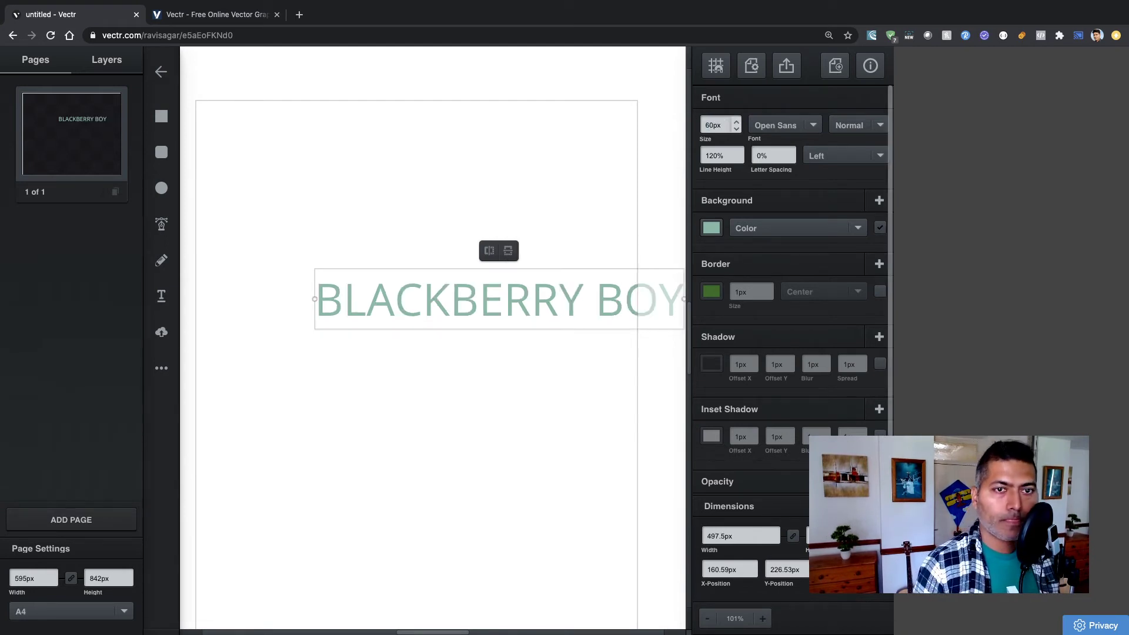
left_click_drag(478, 293, 394, 254)
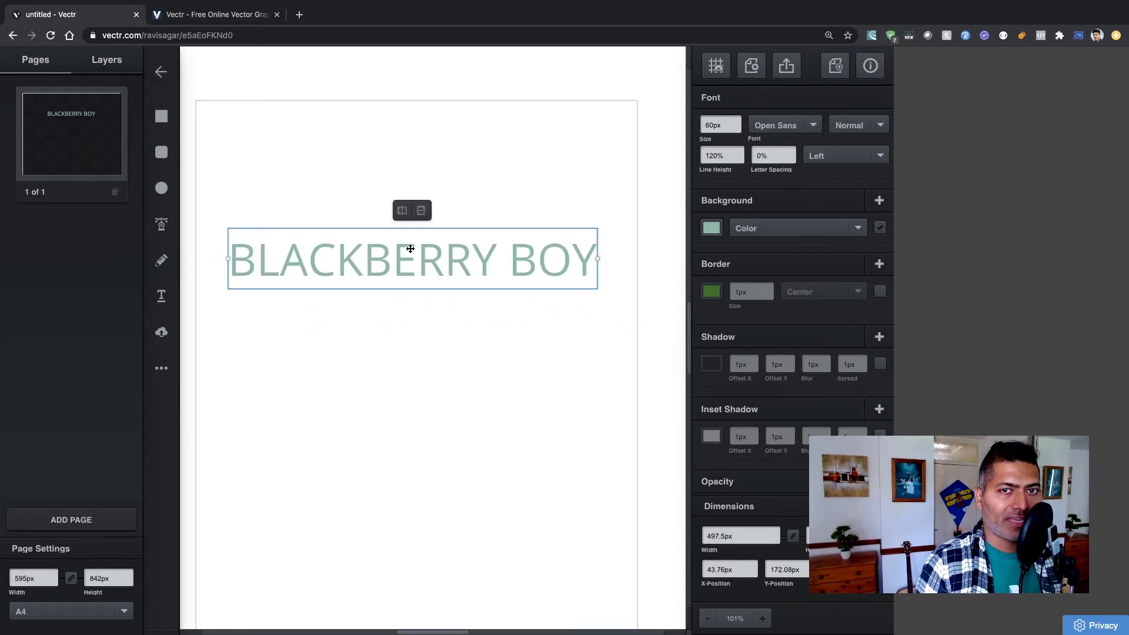
Step: Browse the font list and set the BLACKBERRY BOY text in the Luckiest Guy font
left_click(812, 125)
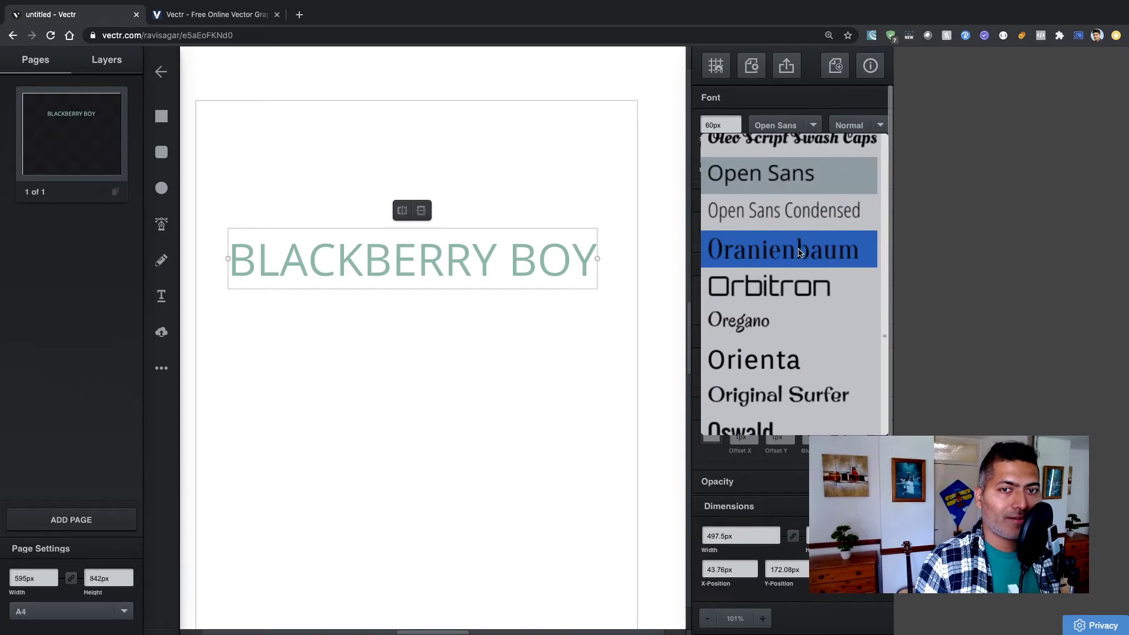
scroll(800, 262, "down", 2)
scroll(801, 262, "down", 5)
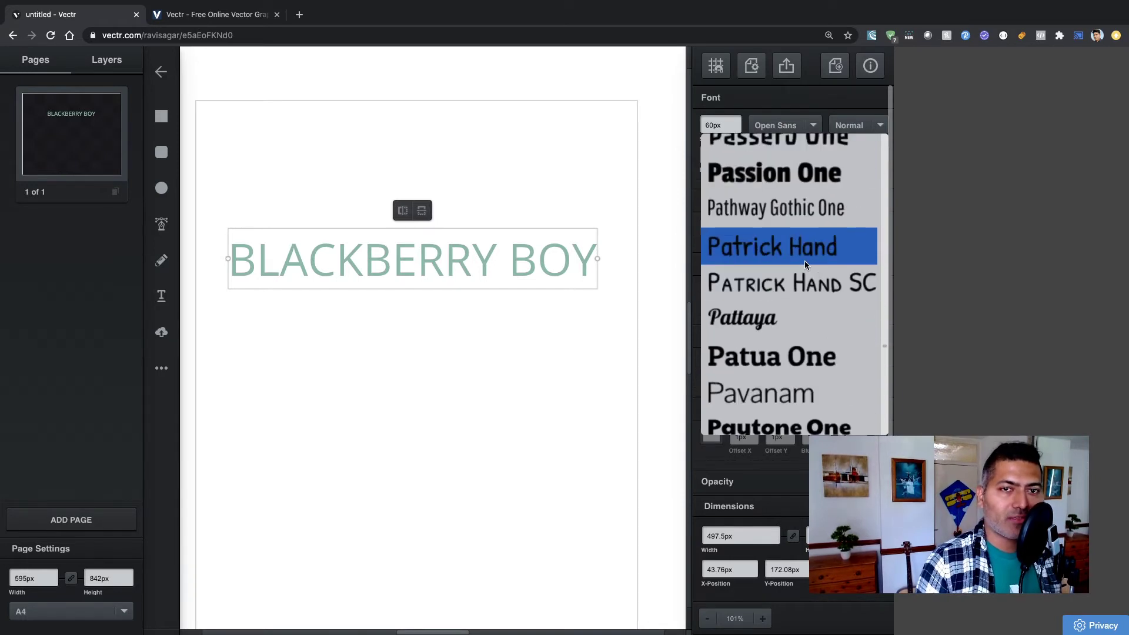
scroll(788, 370, "down", 3)
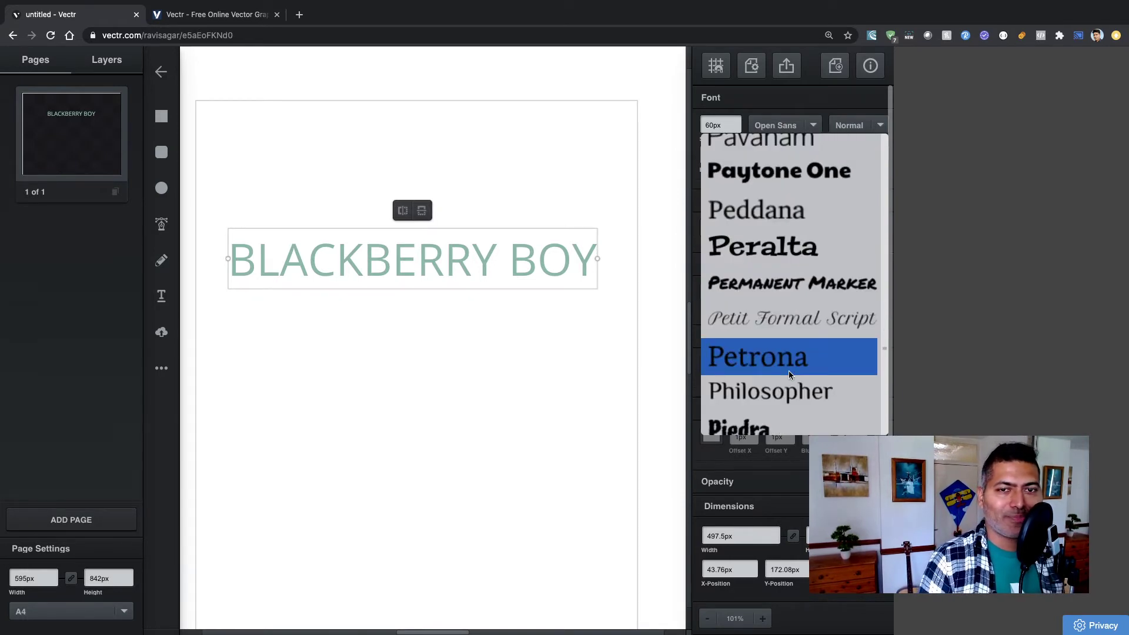
scroll(789, 370, "down", 2)
scroll(789, 372, "down", 2)
scroll(788, 370, "down", 4)
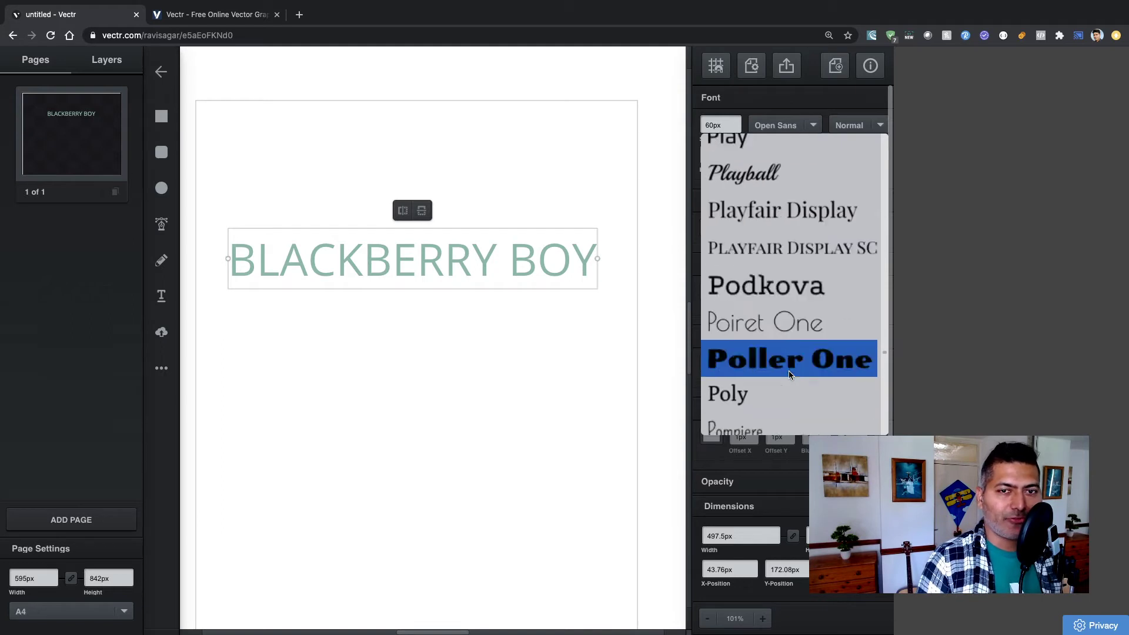
scroll(785, 372, "up", 10)
scroll(783, 376, "up", 15)
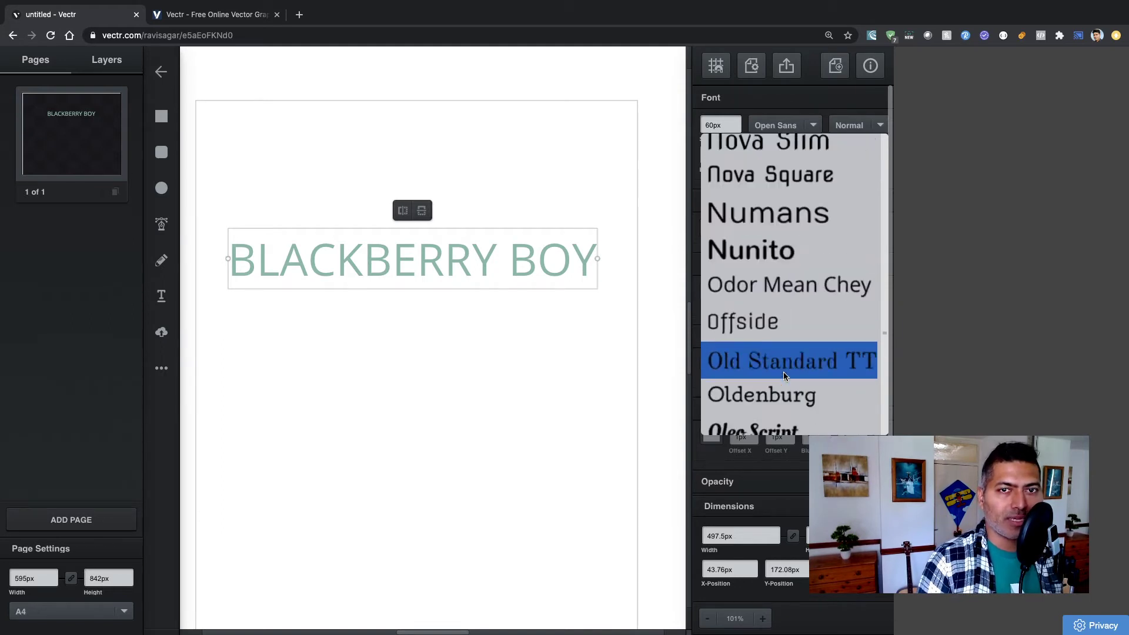
scroll(792, 289, "up", 8)
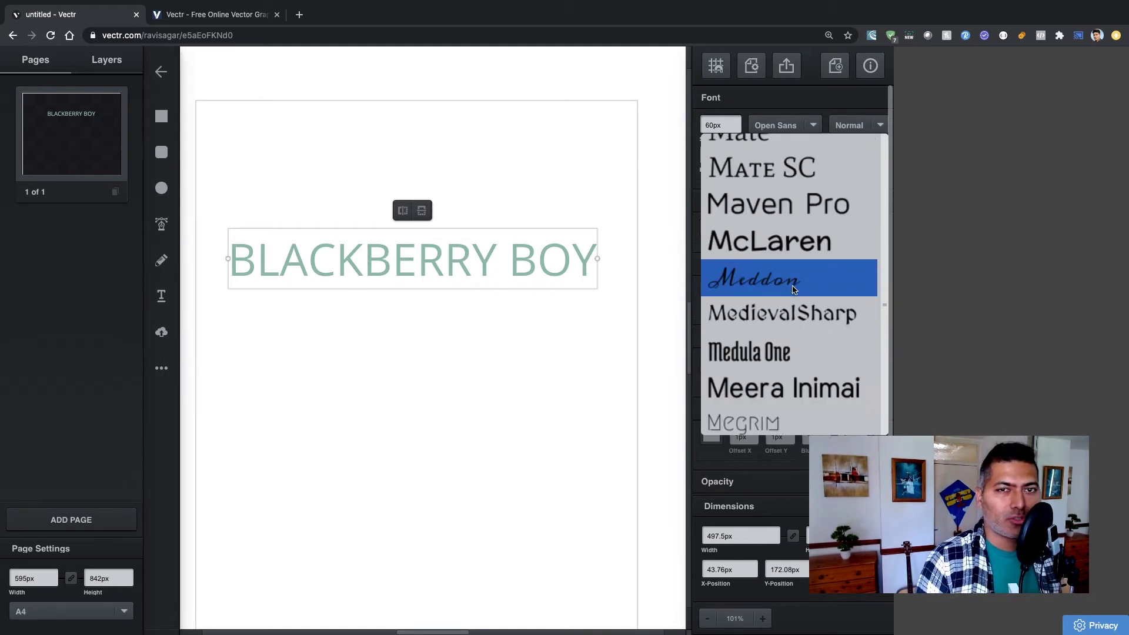
left_click(804, 204)
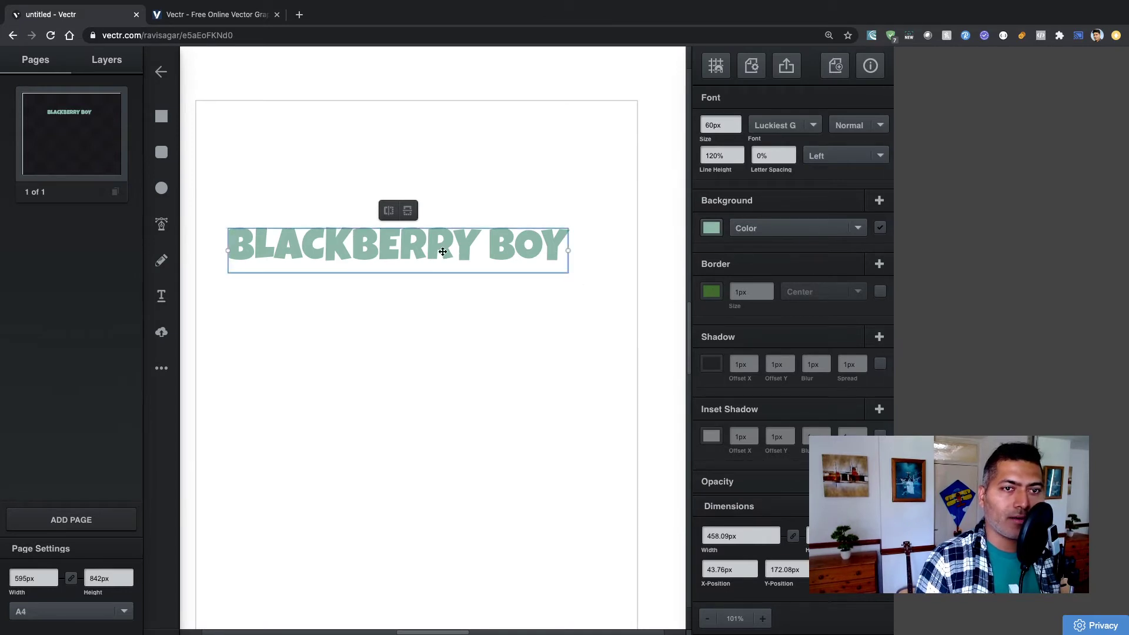
Step: Set the fill color of the BLACKBERRY BOY text to red, #bc0d0d
left_click(711, 228)
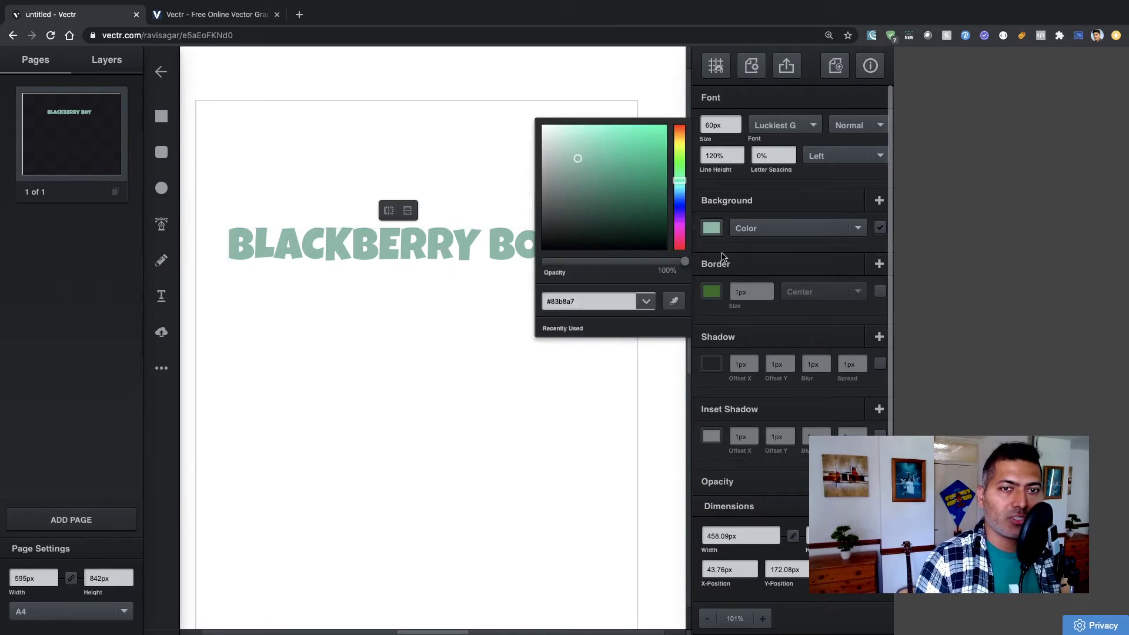
left_click_drag(682, 136, 680, 111)
left_click_drag(639, 141, 657, 156)
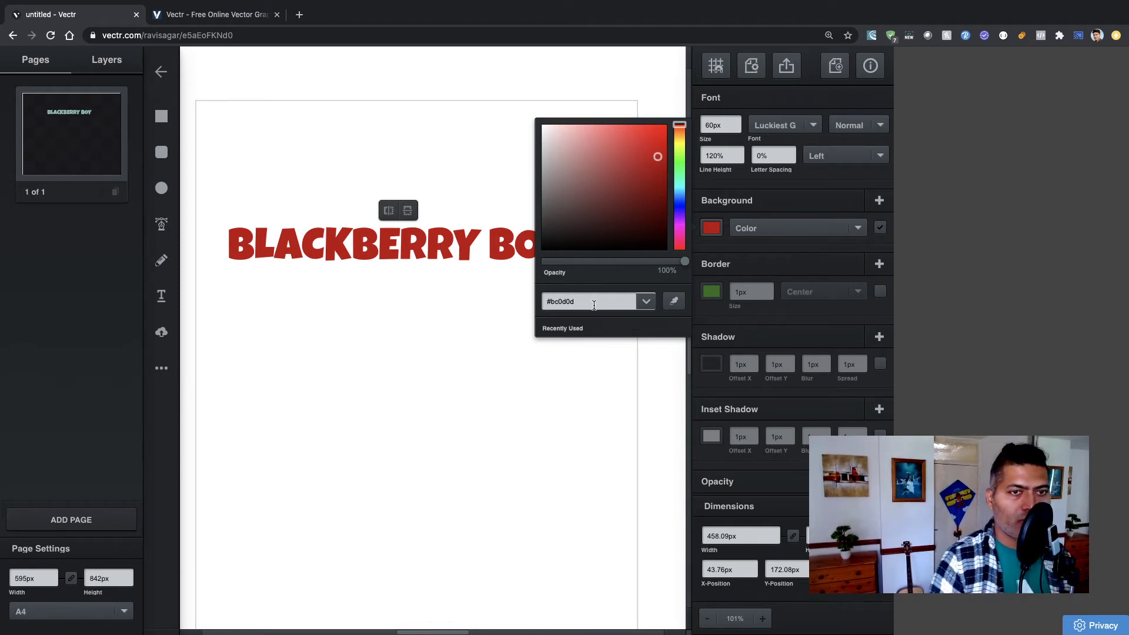
left_click(388, 308)
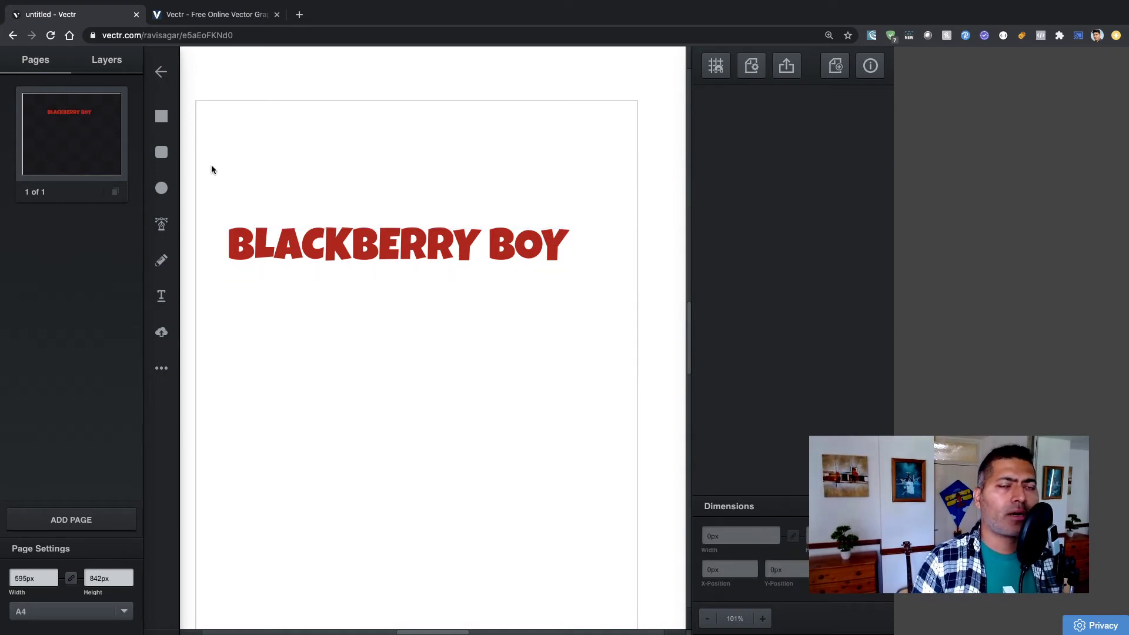
left_click(160, 124)
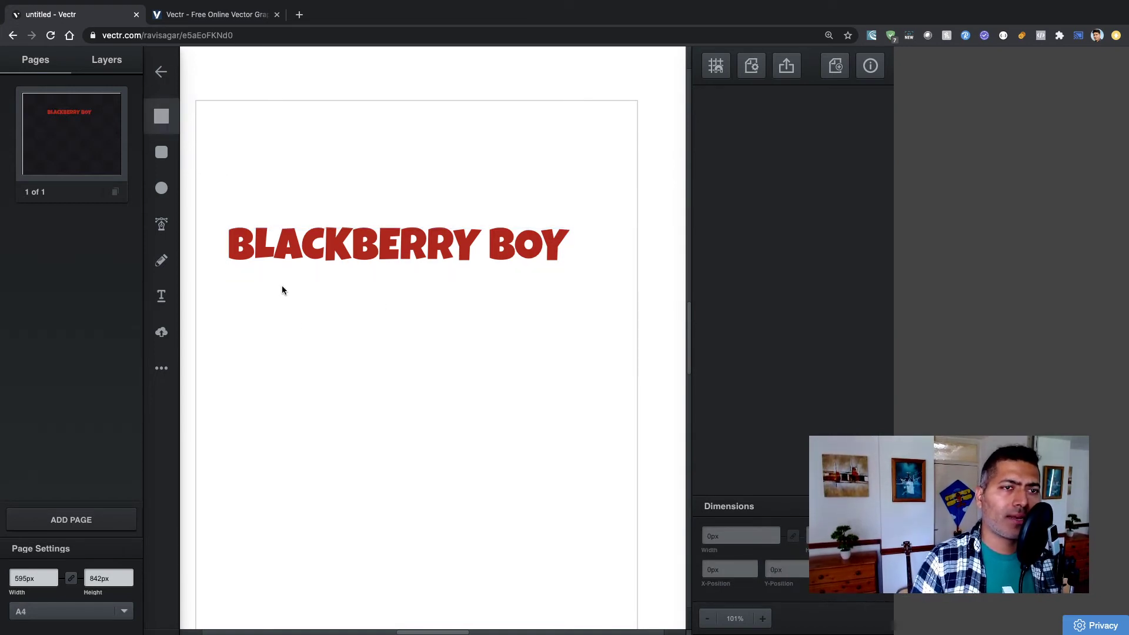
left_click(239, 310)
left_click_drag(259, 321, 332, 376)
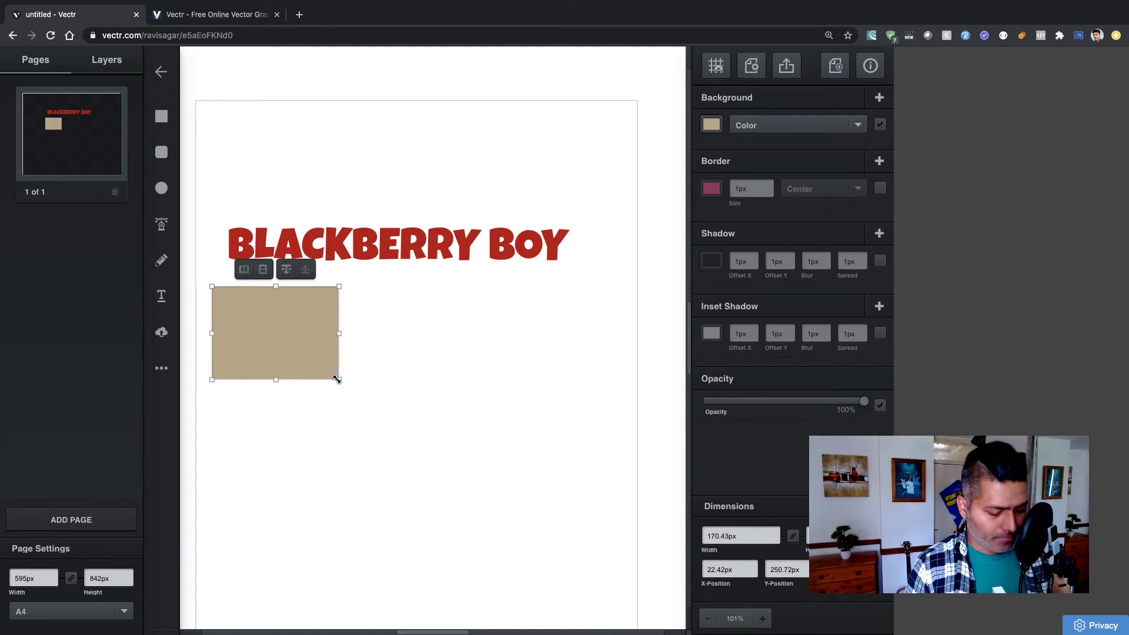
mouse_move(337, 380)
left_mouse_down()
mouse_move(320, 365)
mouse_move(345, 400)
left_mouse_up()
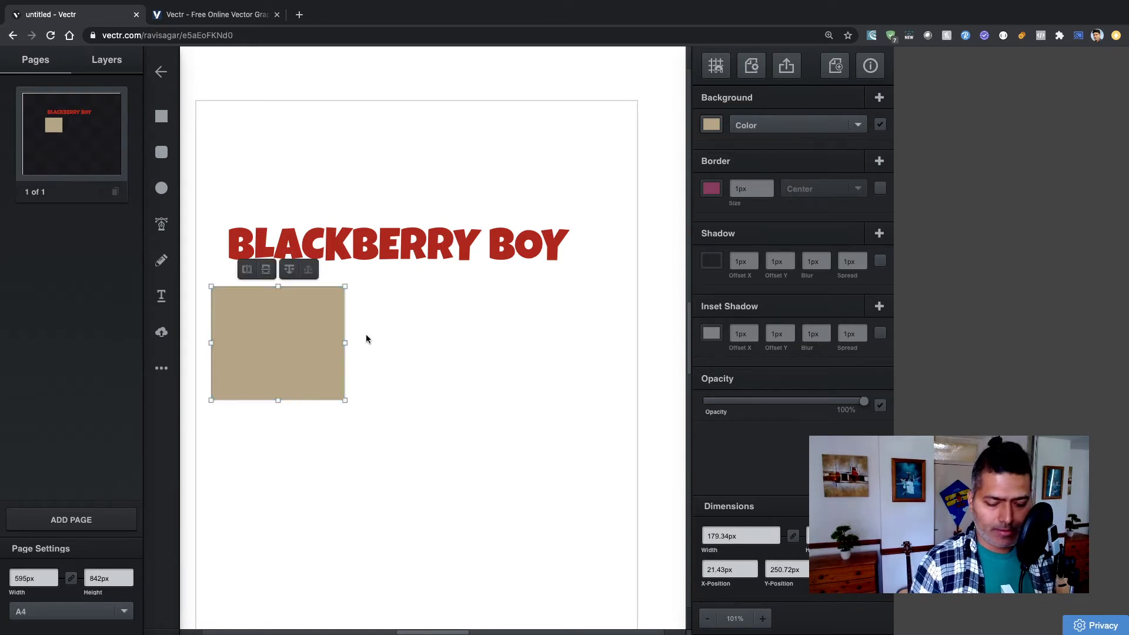
key("Delete")
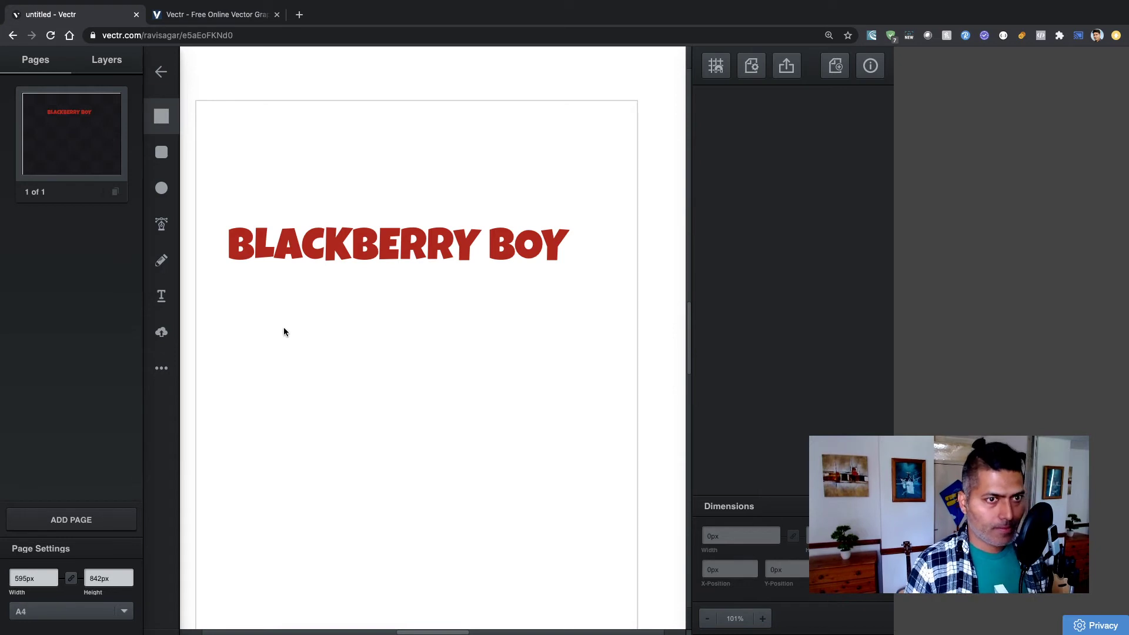
Step: Draw a square about 124 px wide below the title and a circle about 108 px wide to its right
mouse_move(268, 328)
left_mouse_down()
mouse_move(352, 421)
mouse_move(351, 398)
mouse_move(348, 408)
mouse_move(374, 428)
mouse_move(360, 415)
left_mouse_up()
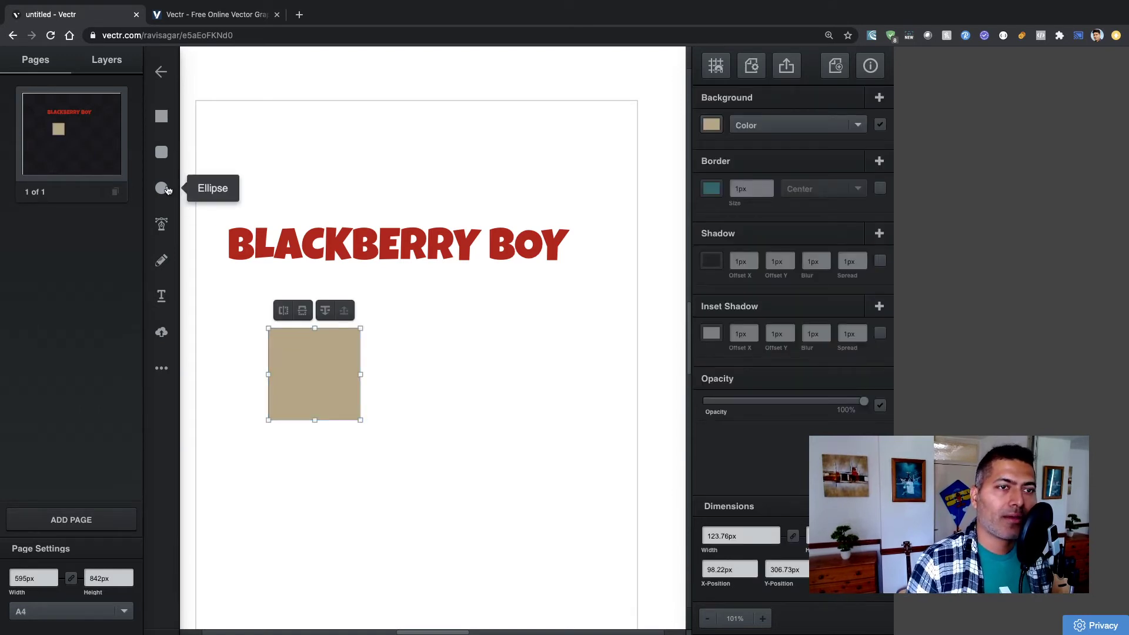
left_click(161, 188)
left_click_drag(406, 343, 429, 381)
Step: Change the circle's fill to a very dark, almost black brown
left_click(717, 127)
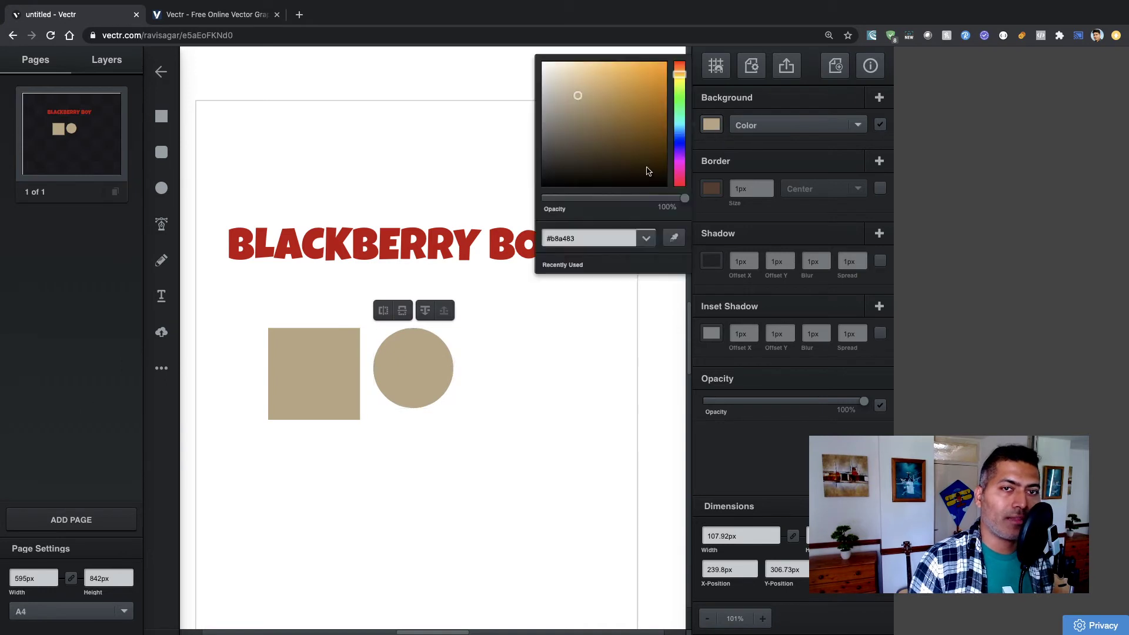
left_click_drag(649, 171, 589, 168)
left_click(527, 398)
Step: Move the dark circle to about X 261 px, Y 273 px and place a duplicate level with it, overlapping its right side
left_click_drag(416, 373, 324, 379)
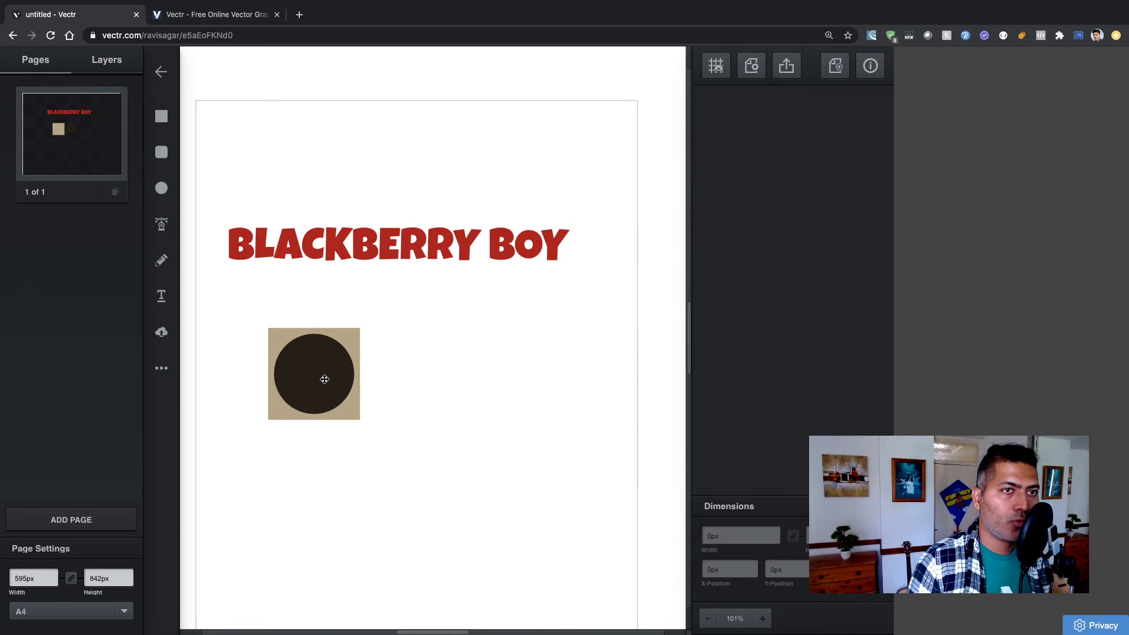
left_click_drag(325, 379, 325, 379)
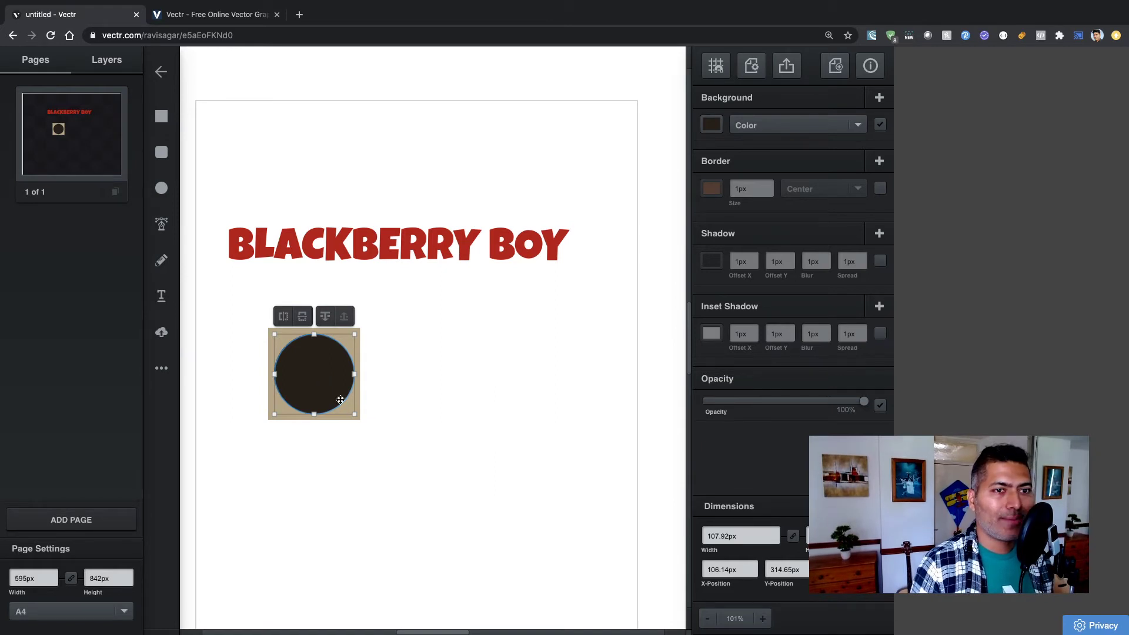
left_click_drag(315, 382, 433, 349)
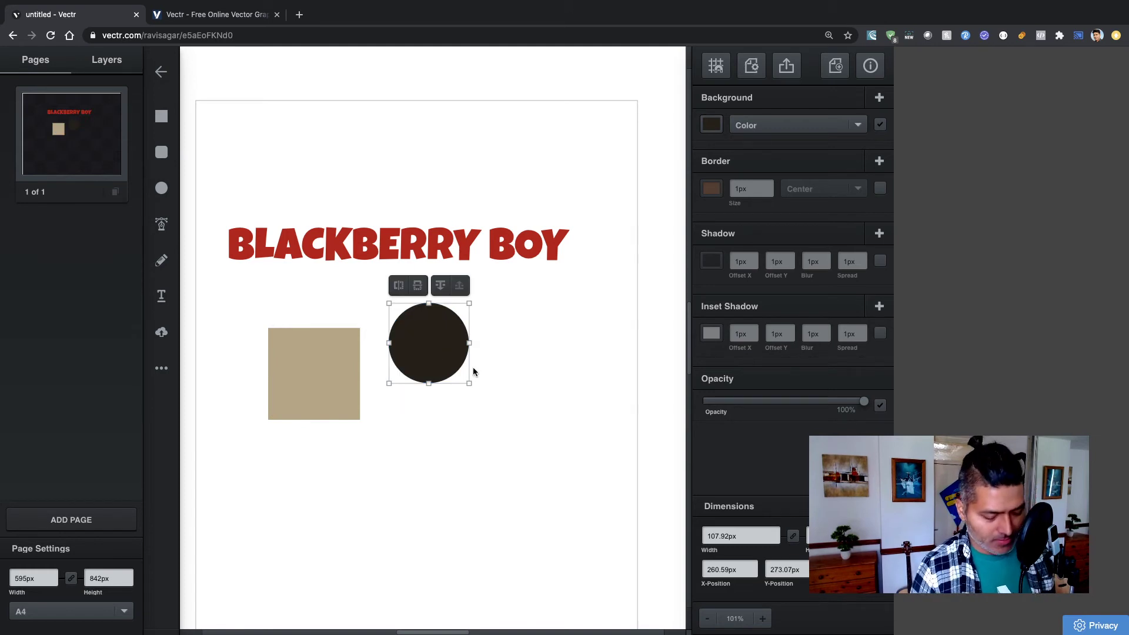
key("ctrl+d")
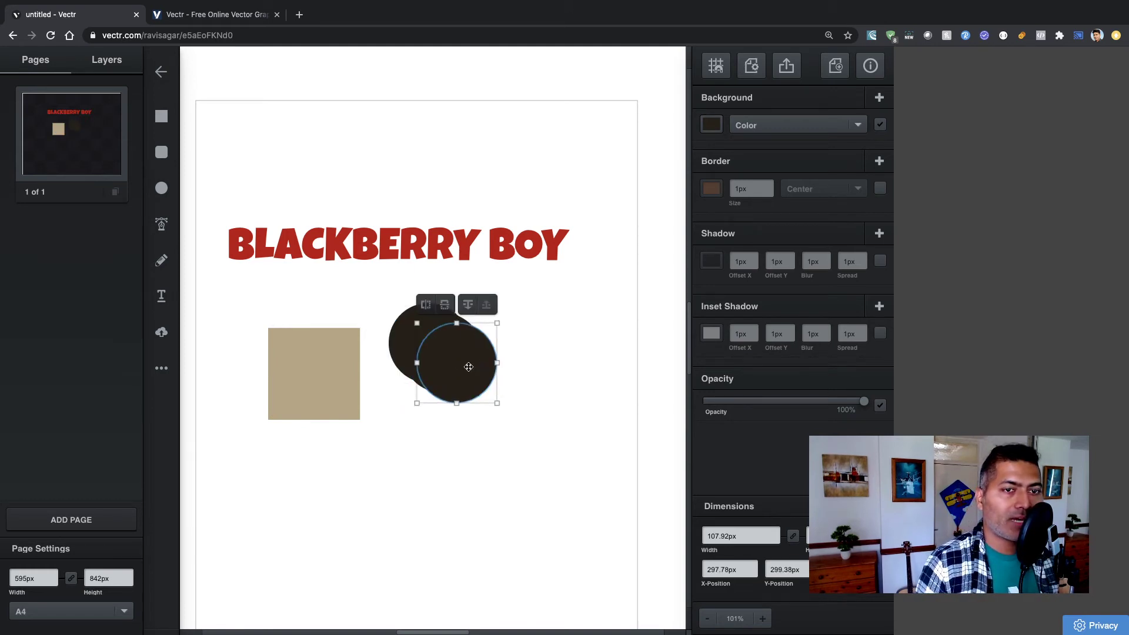
left_click_drag(469, 369, 499, 348)
key("ctrl+d")
left_click_drag(431, 447, 395, 477)
key("Delete")
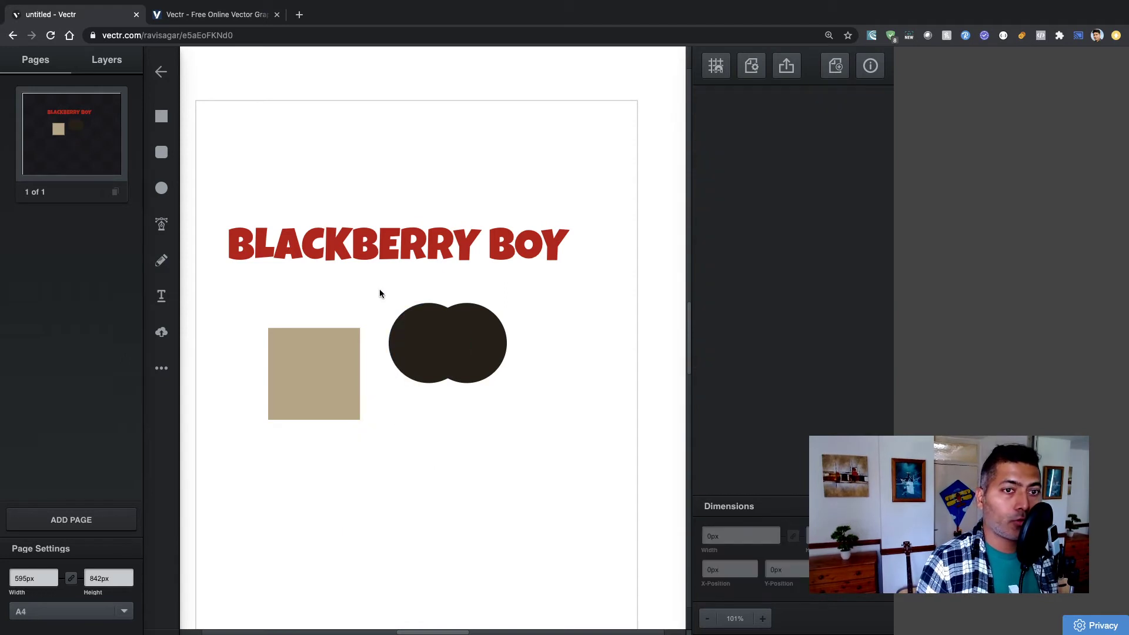
Step: Duplicate both dark circles together and place the overlapping copies below right, at about X 298 px, Y 311 px
left_click_drag(378, 287, 536, 409)
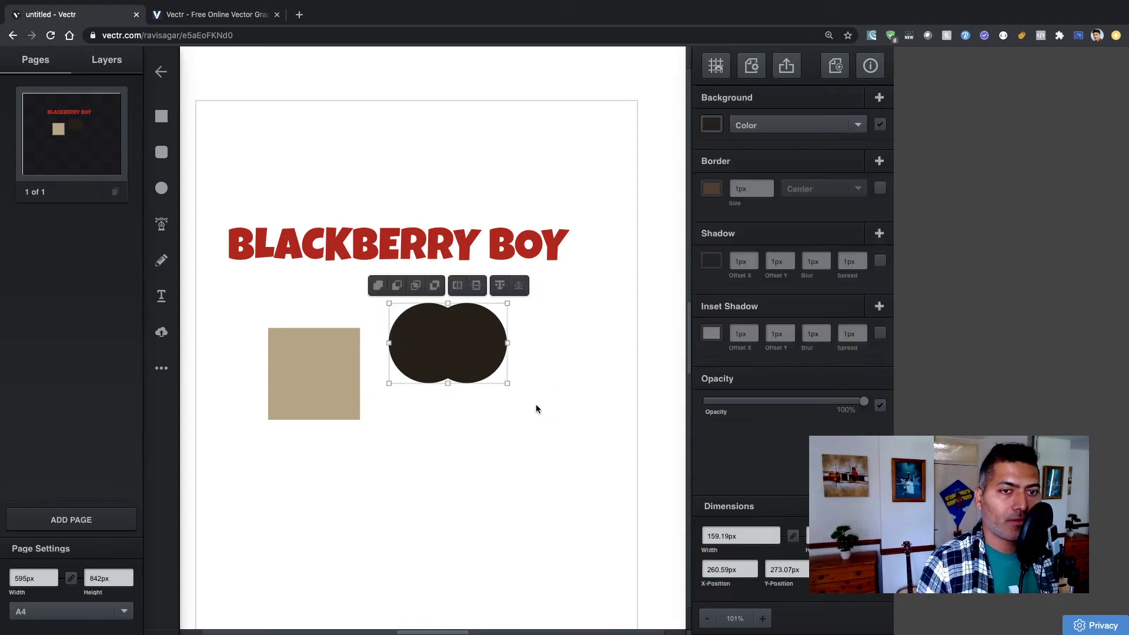
right_click(468, 356)
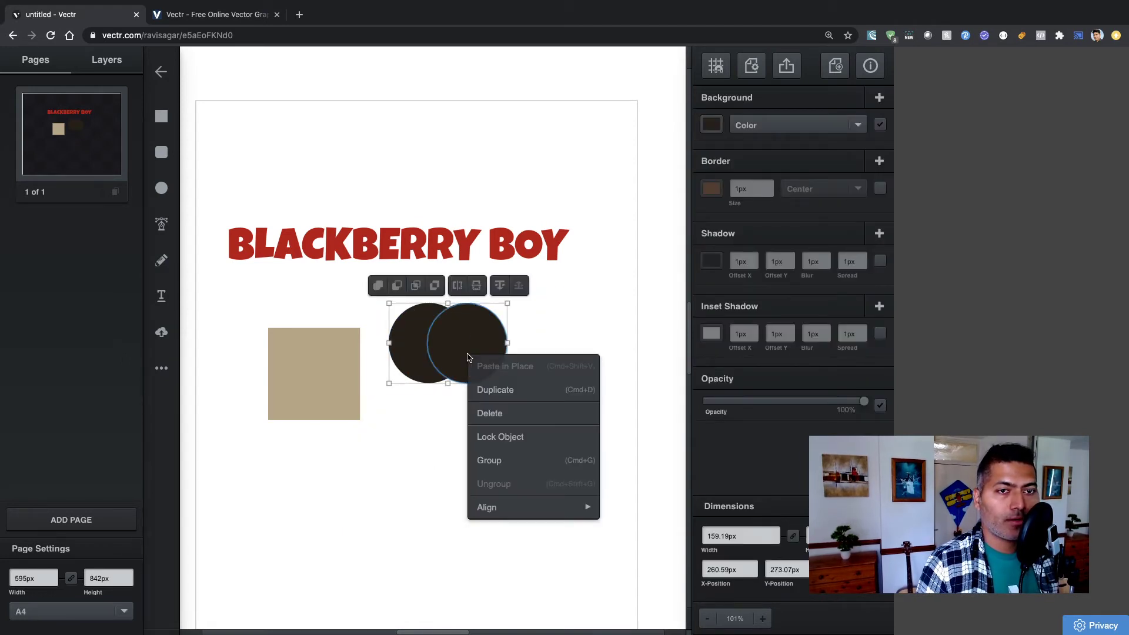
left_click(503, 390)
left_click_drag(493, 363, 503, 404)
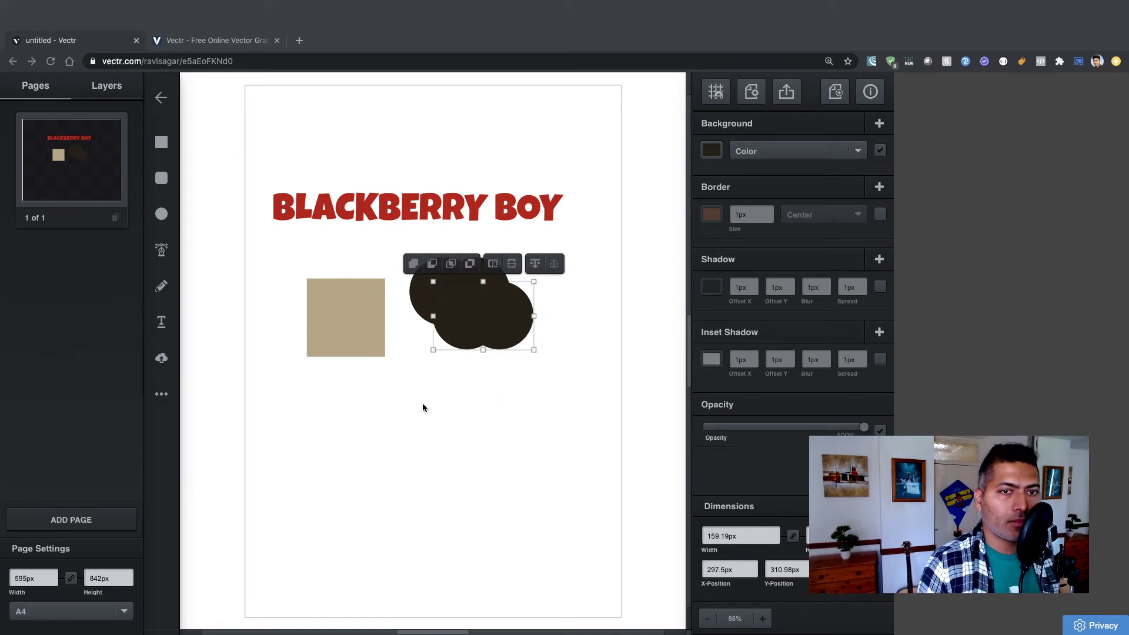
left_click(486, 398)
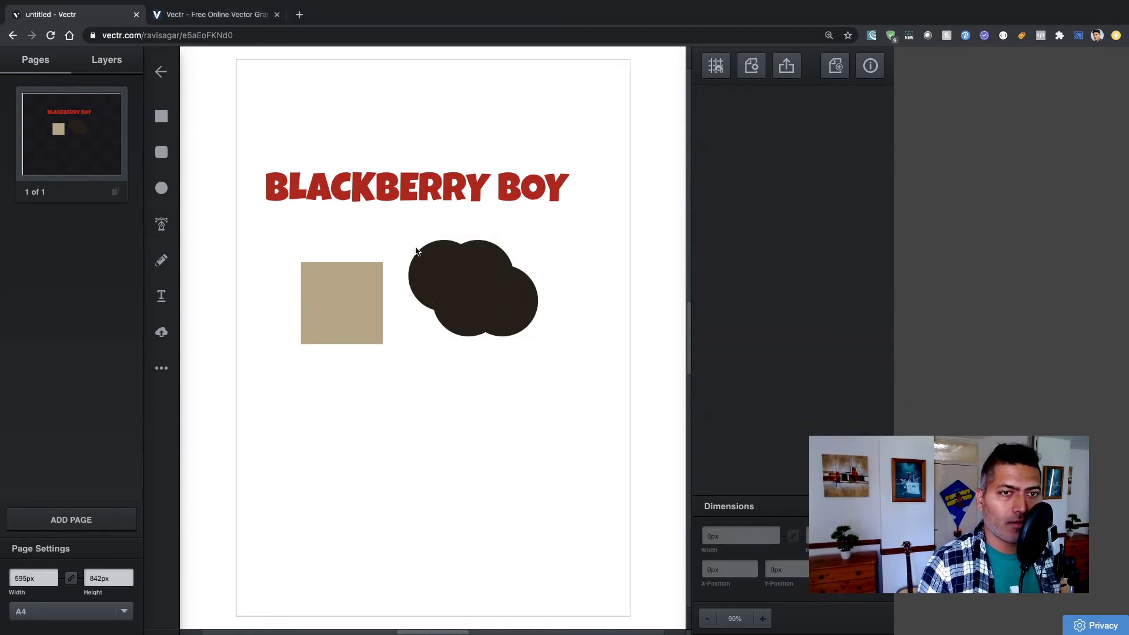
Step: Try Intersect, Subtract and Unite/Add on the four overlapping dark circles, and leave them combined with Exclude
left_click_drag(399, 223, 602, 378)
left_click(459, 222)
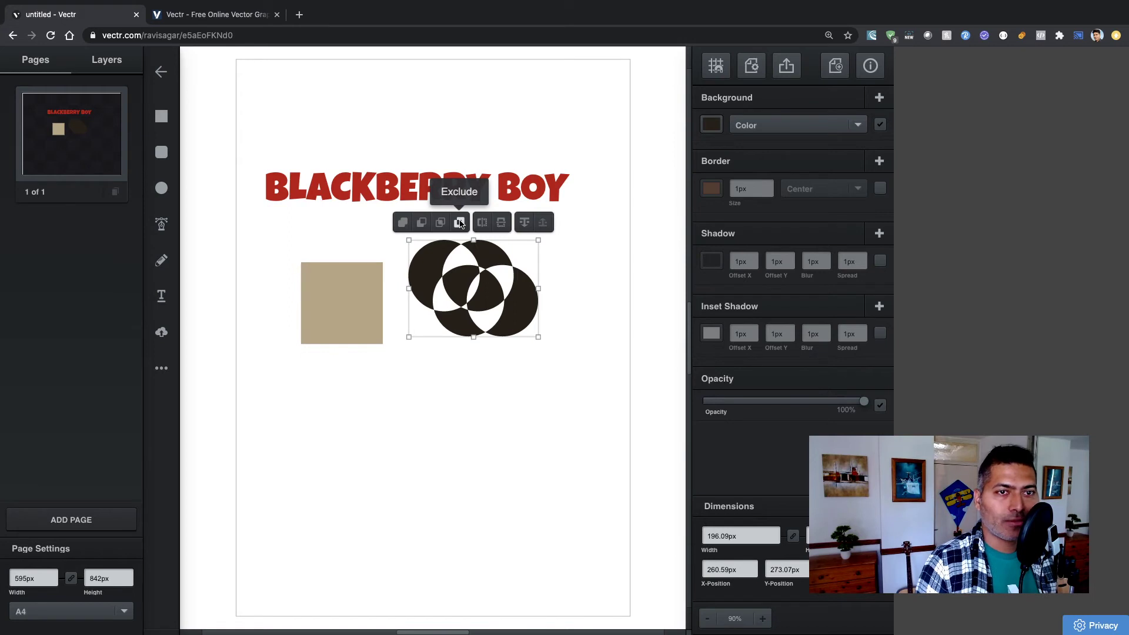
left_click(440, 222)
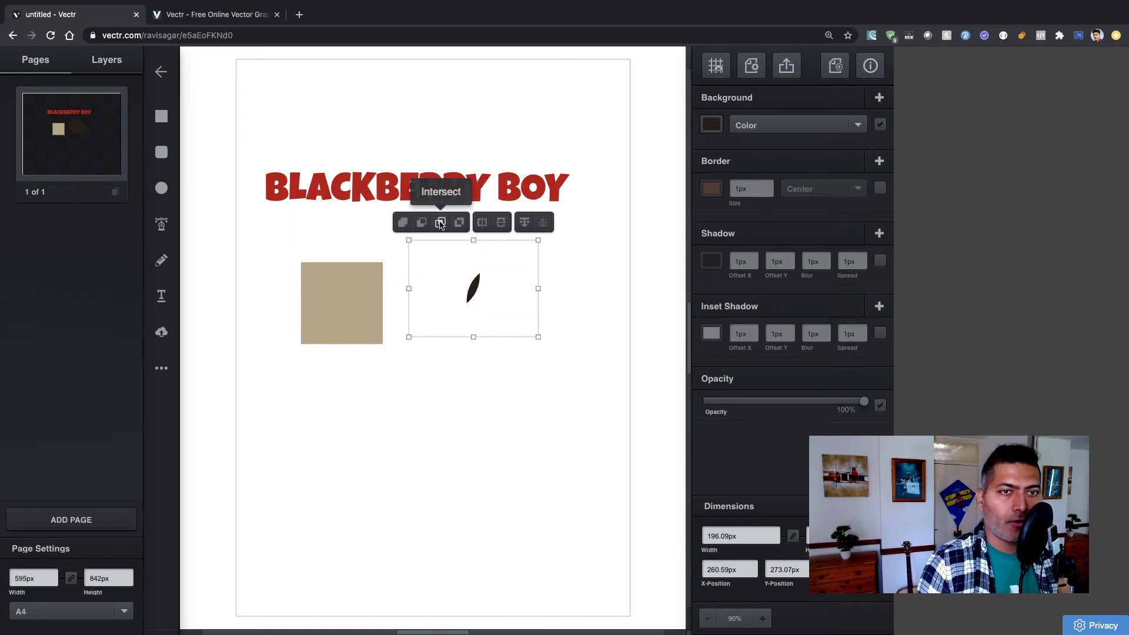
left_click(421, 223)
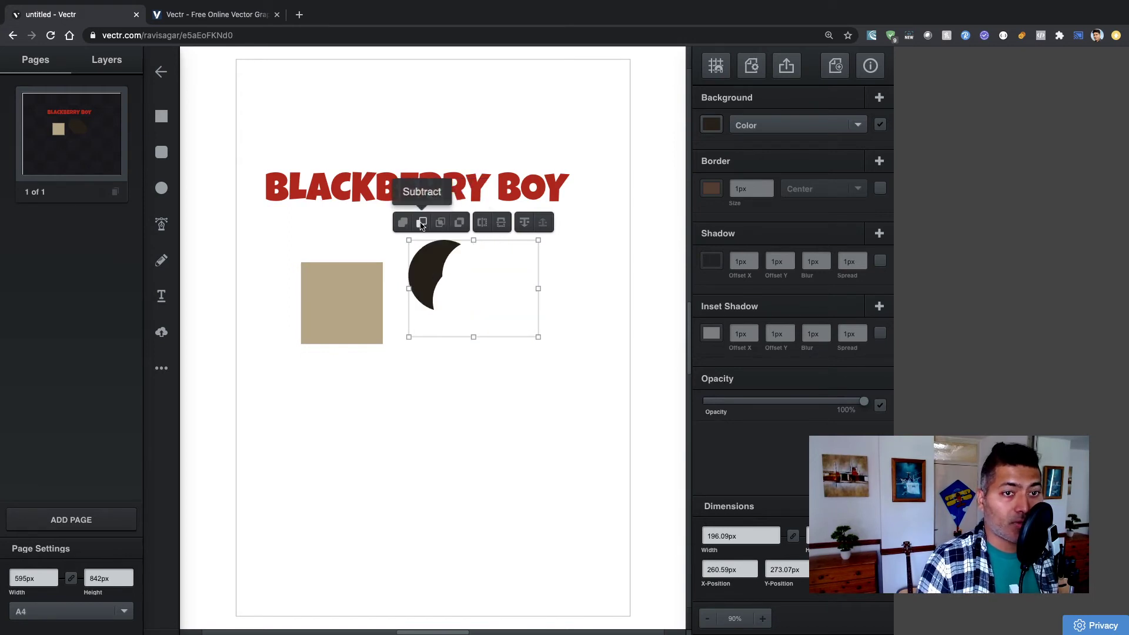
left_click(403, 223)
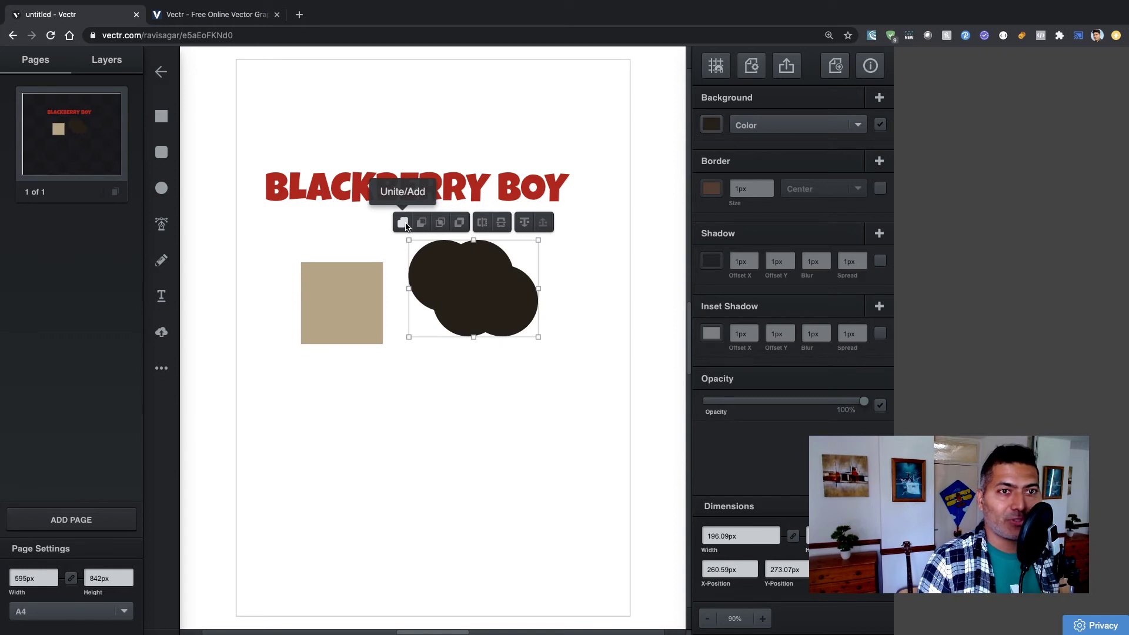
left_click(460, 223)
left_click(459, 223)
left_click(459, 223)
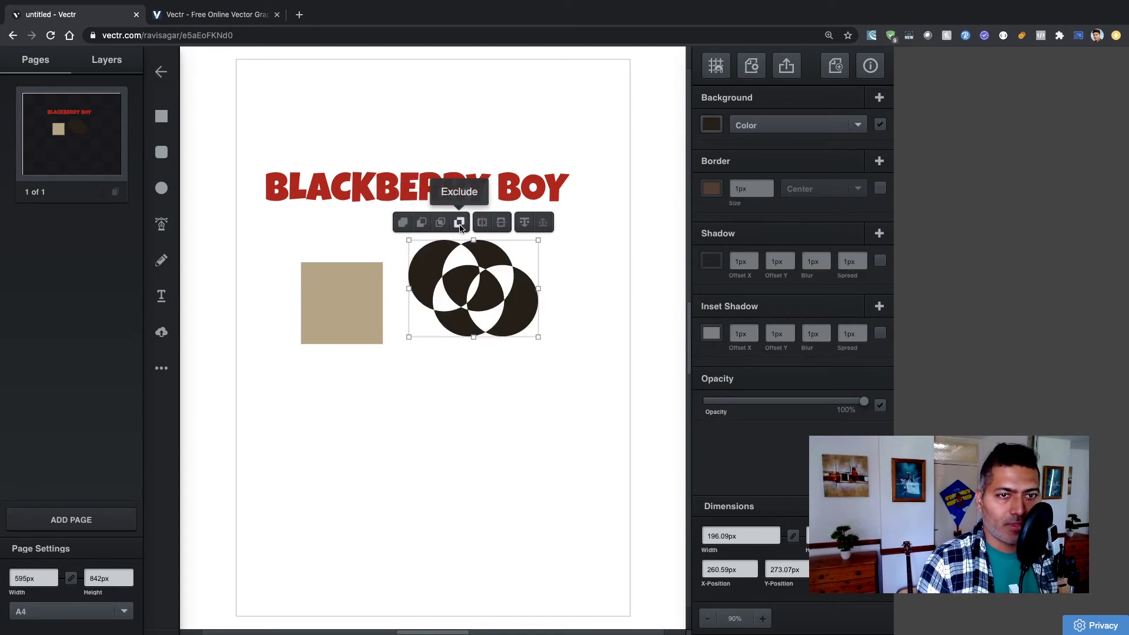
left_click(542, 419)
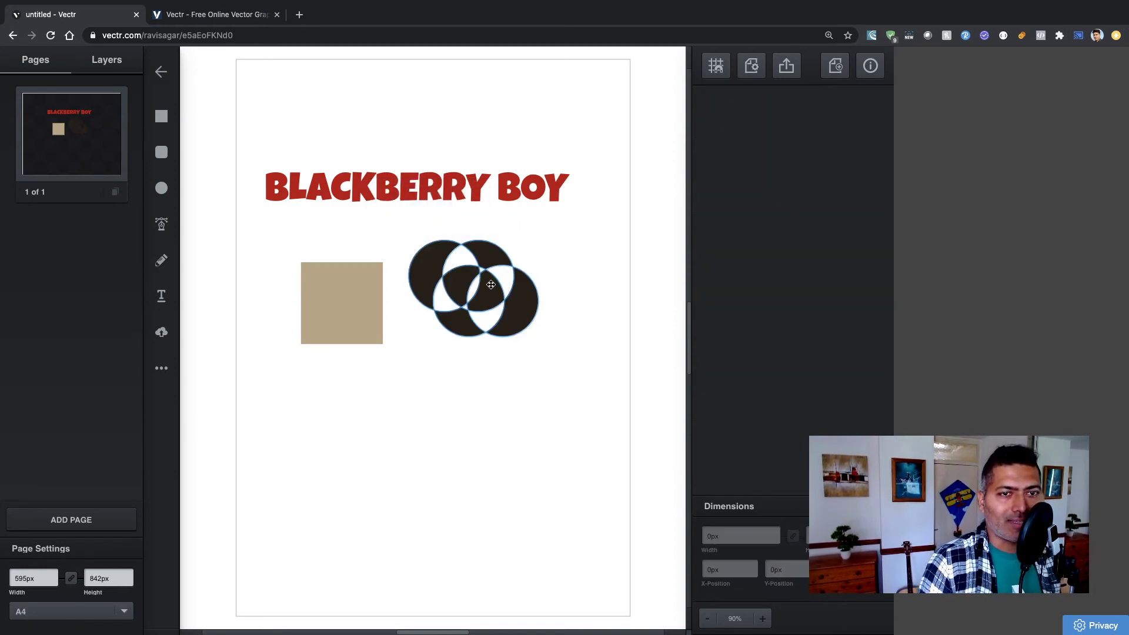
Step: Move the combined circle shape to about X 273 px, Y 280 px and enable its 1px Center border
mouse_move(529, 306)
left_mouse_down()
mouse_move(494, 356)
mouse_move(536, 310)
left_mouse_up()
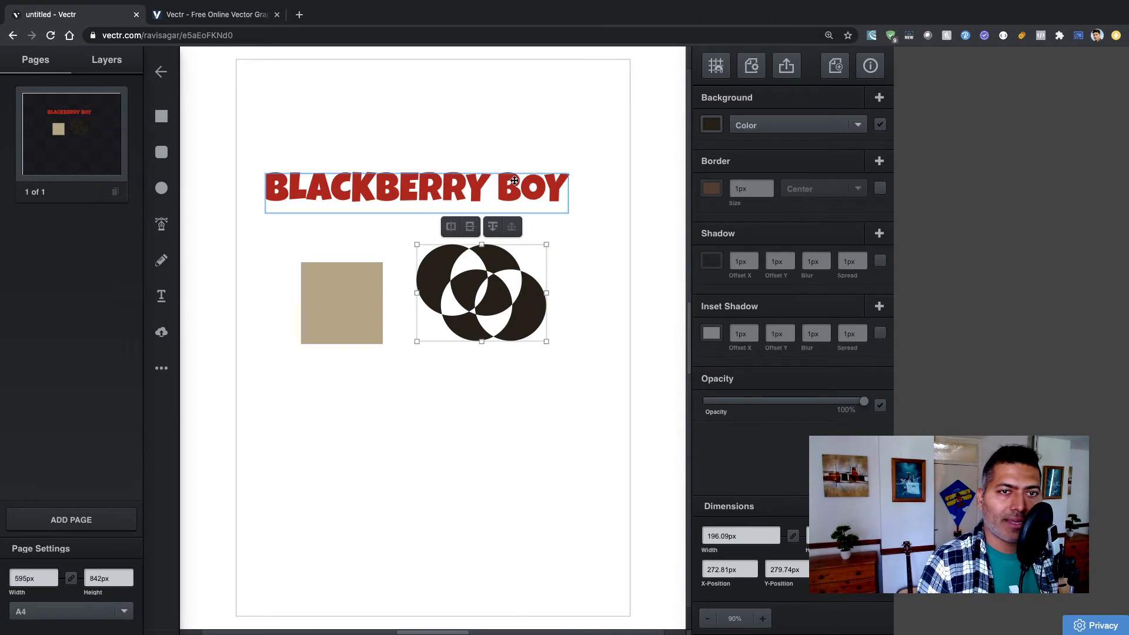
left_click(556, 190)
left_click(532, 271)
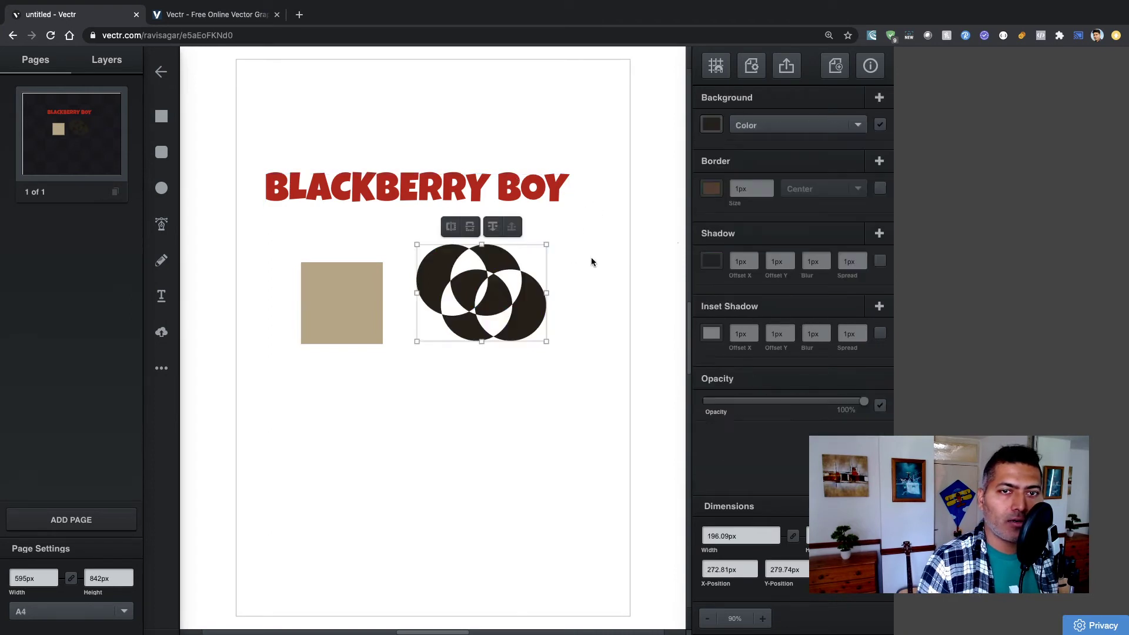
left_click(711, 189)
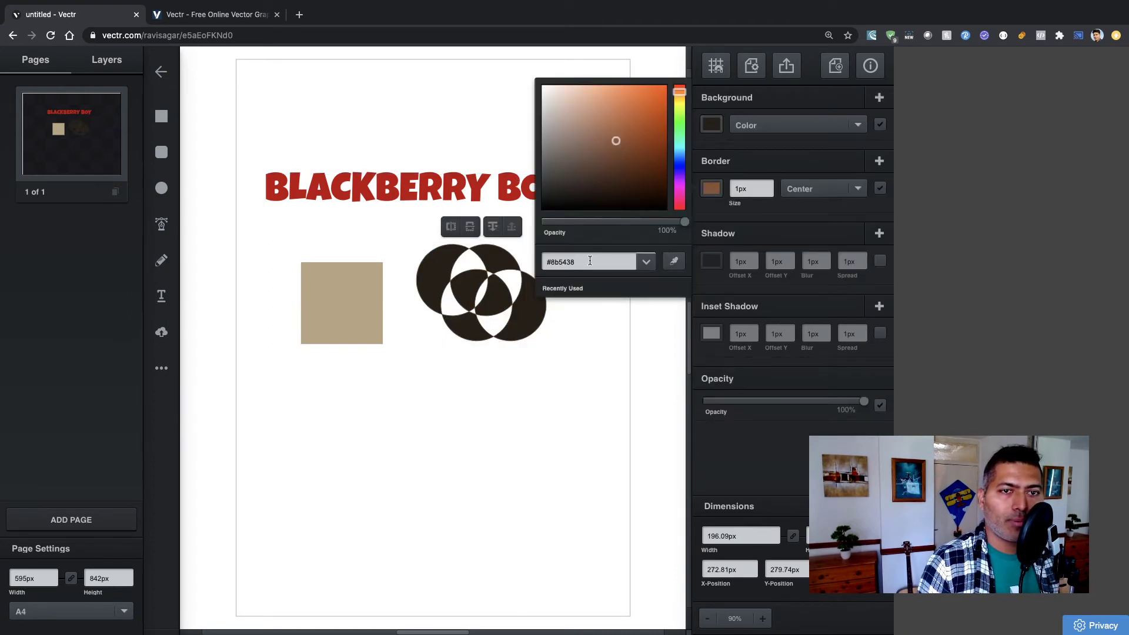
Step: Recolor the combined circle shape's background by sampling the title's red (#bc0d0d) with the eyedropper
left_click(426, 191)
left_click(710, 228)
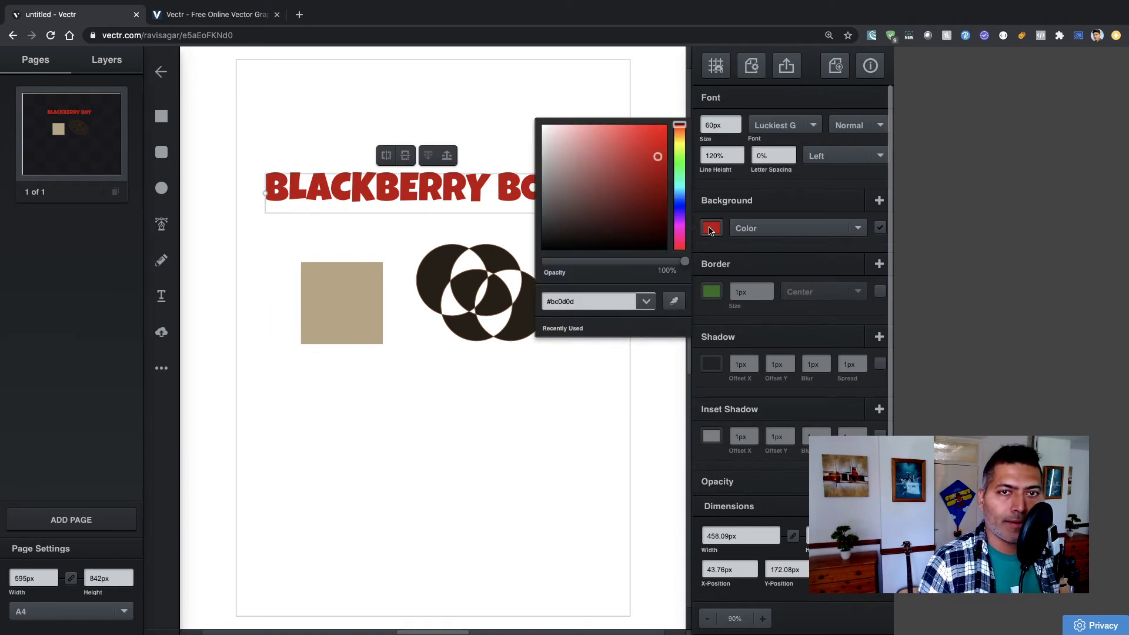
left_click(535, 401)
left_click(522, 326)
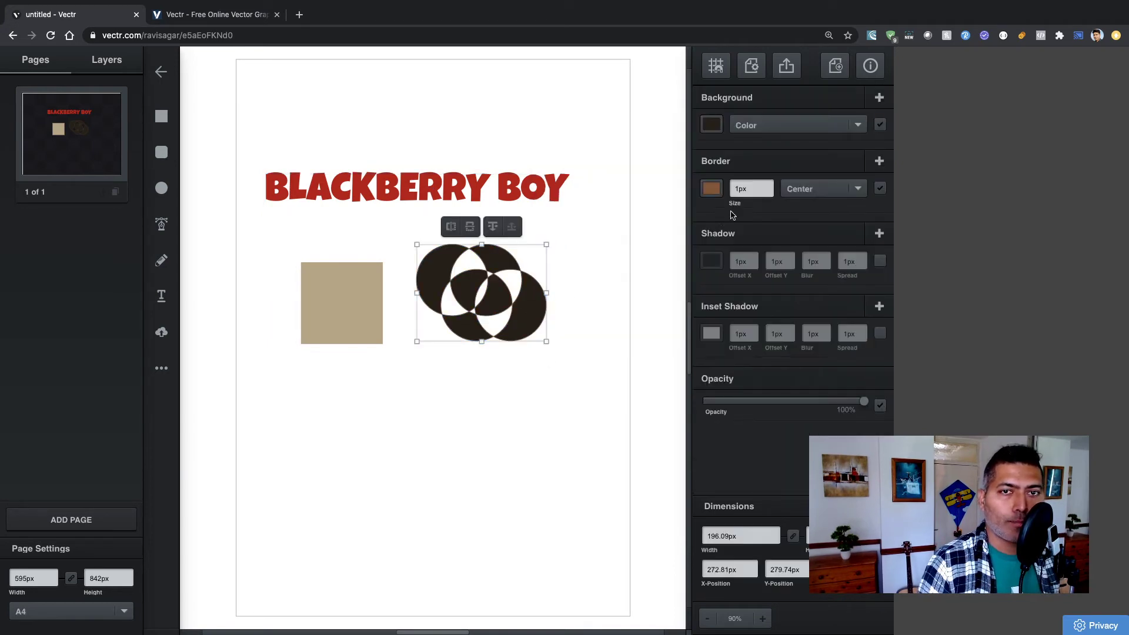
left_click(710, 127)
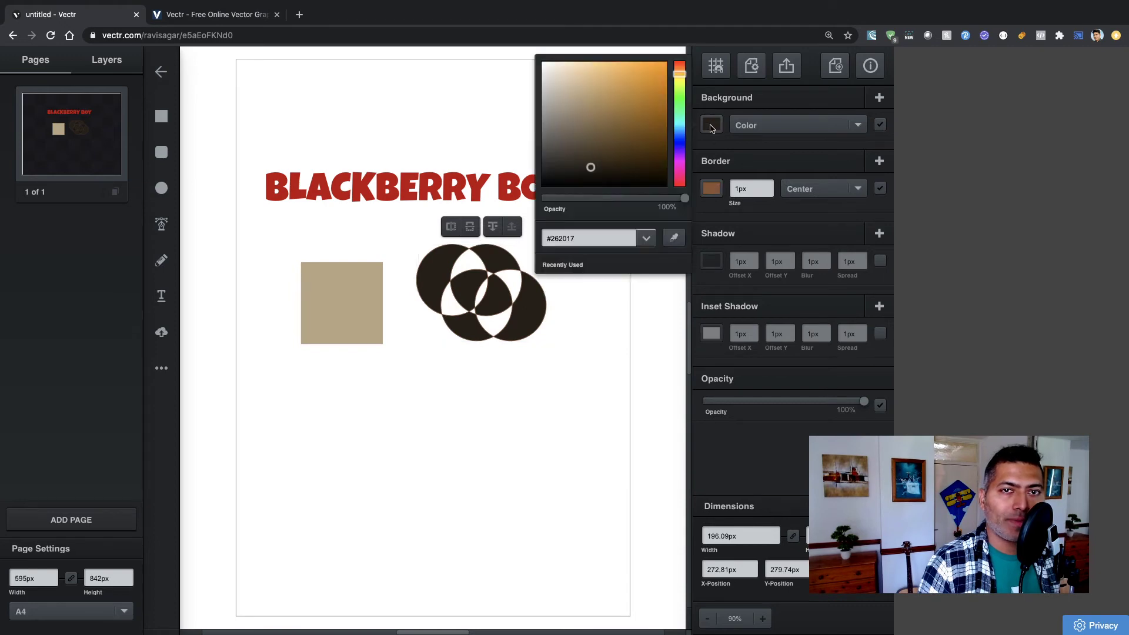
left_click(674, 237)
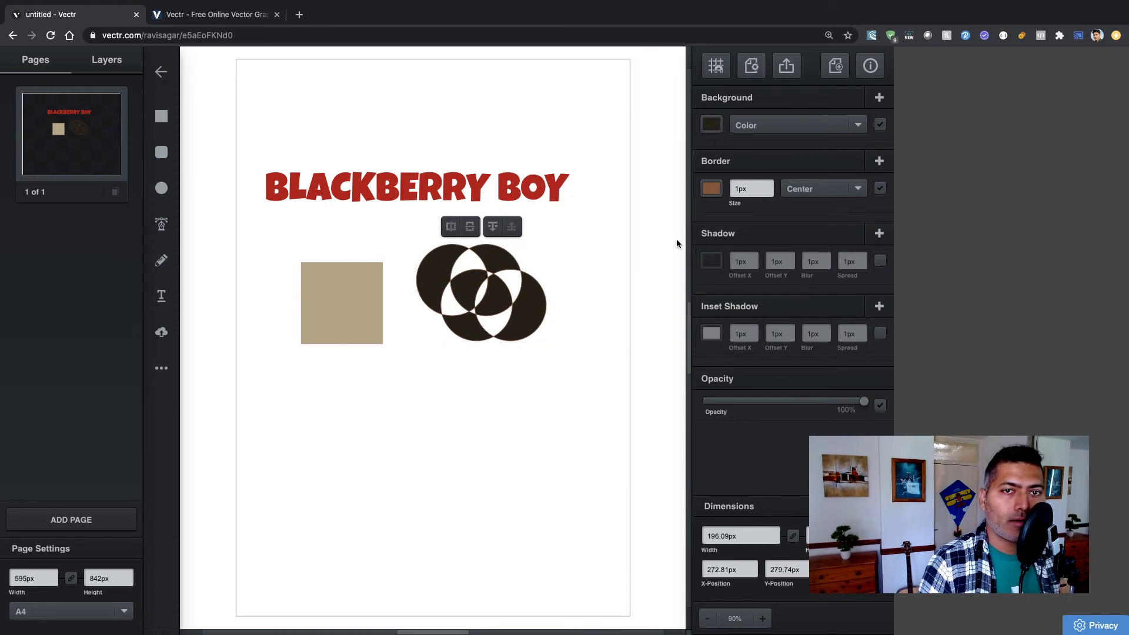
left_click(501, 194)
left_click(494, 408)
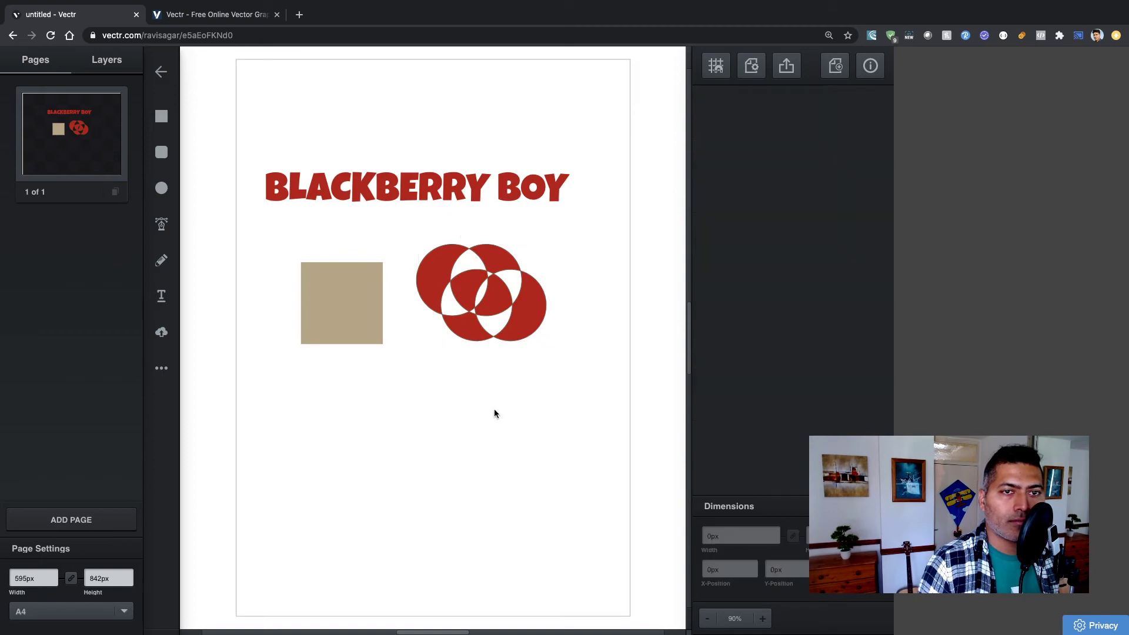
Step: Give the red circle shape a 7px Center border in black, #000000
left_click(520, 322)
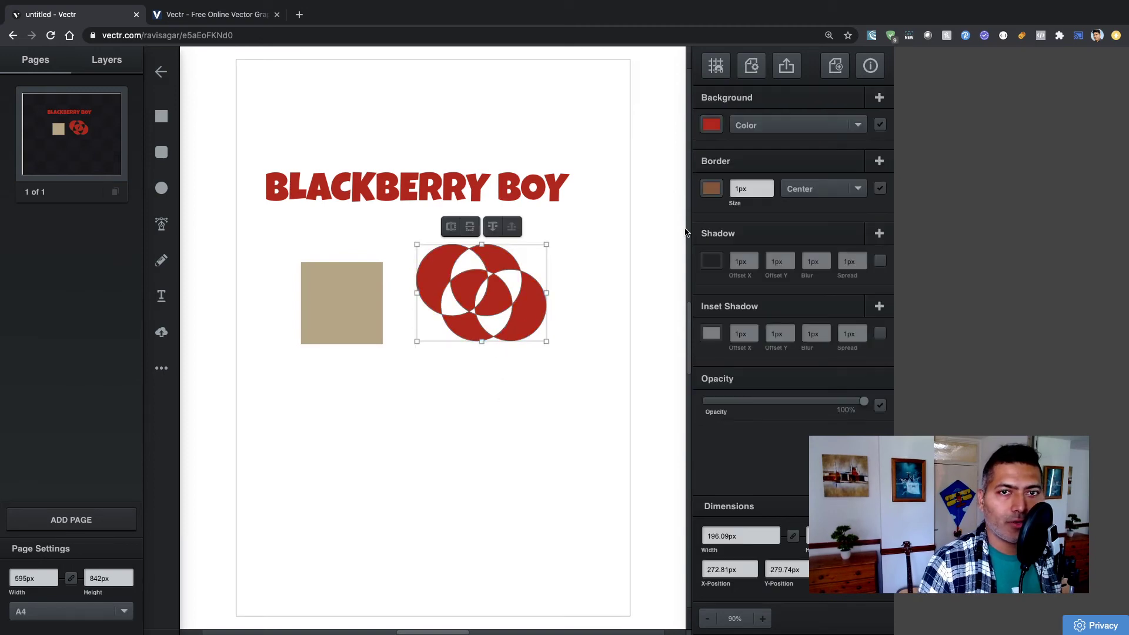
left_click(713, 189)
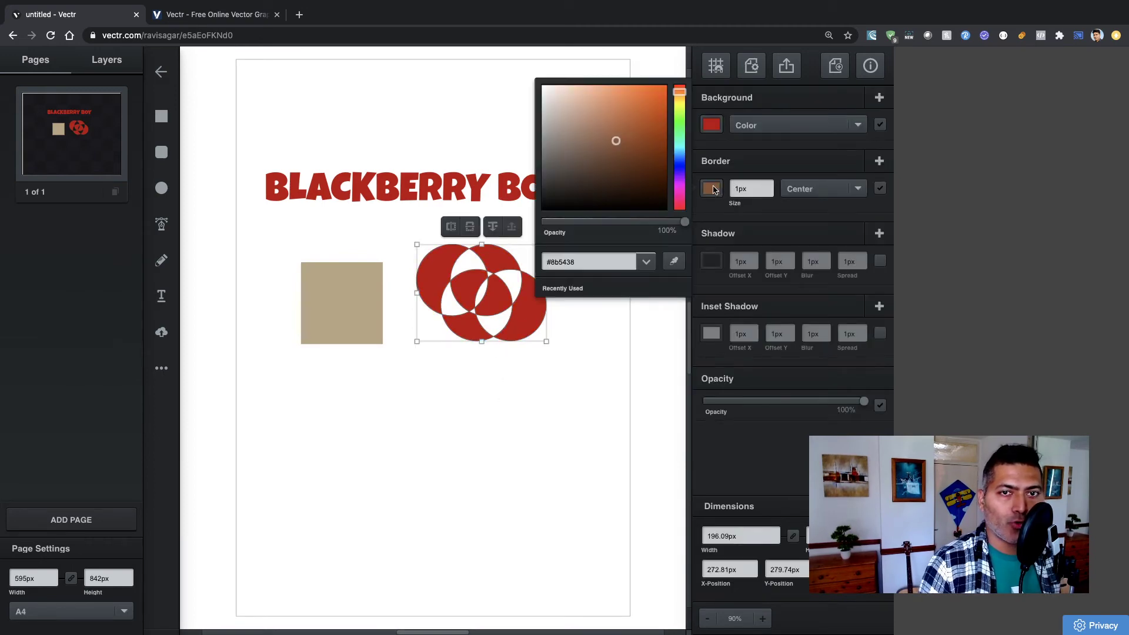
left_click(769, 188)
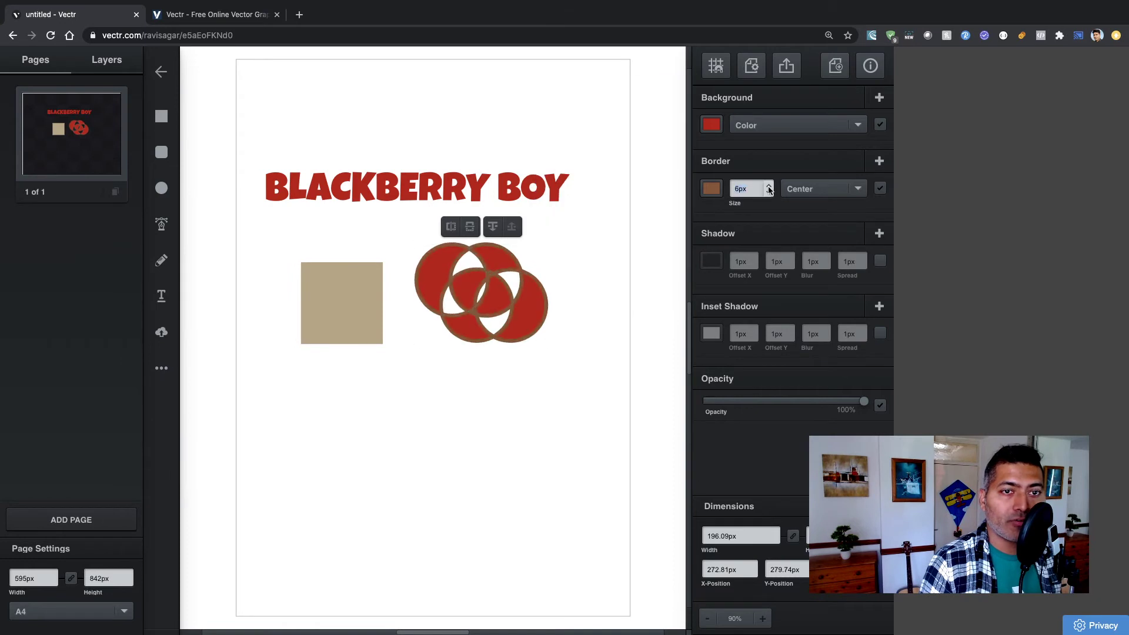
left_click(711, 188)
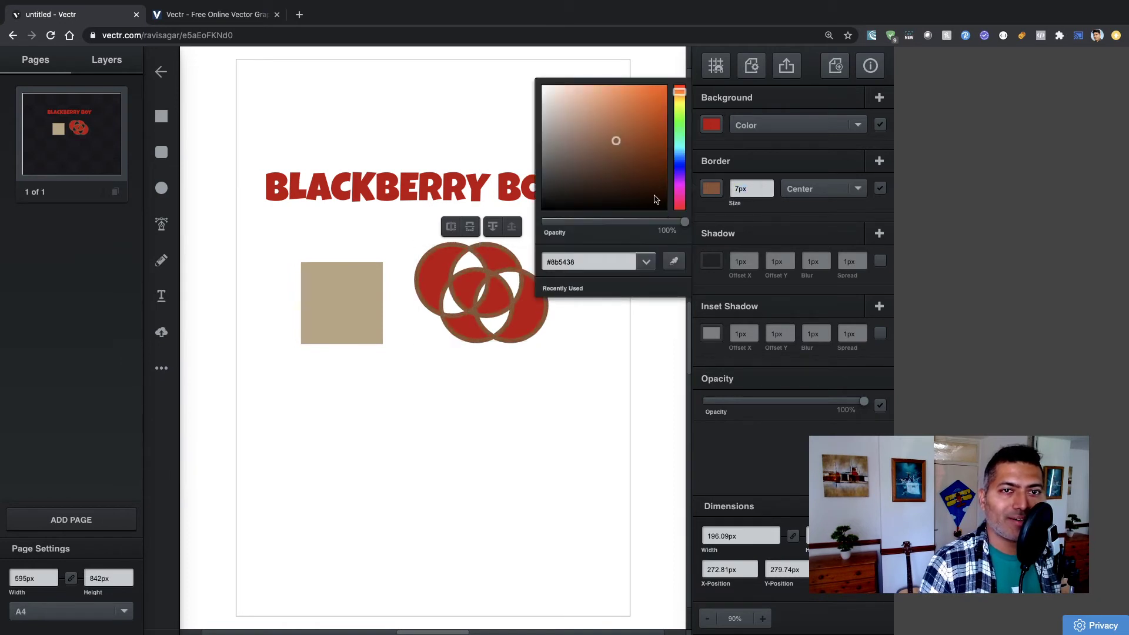
left_click_drag(657, 198, 488, 231)
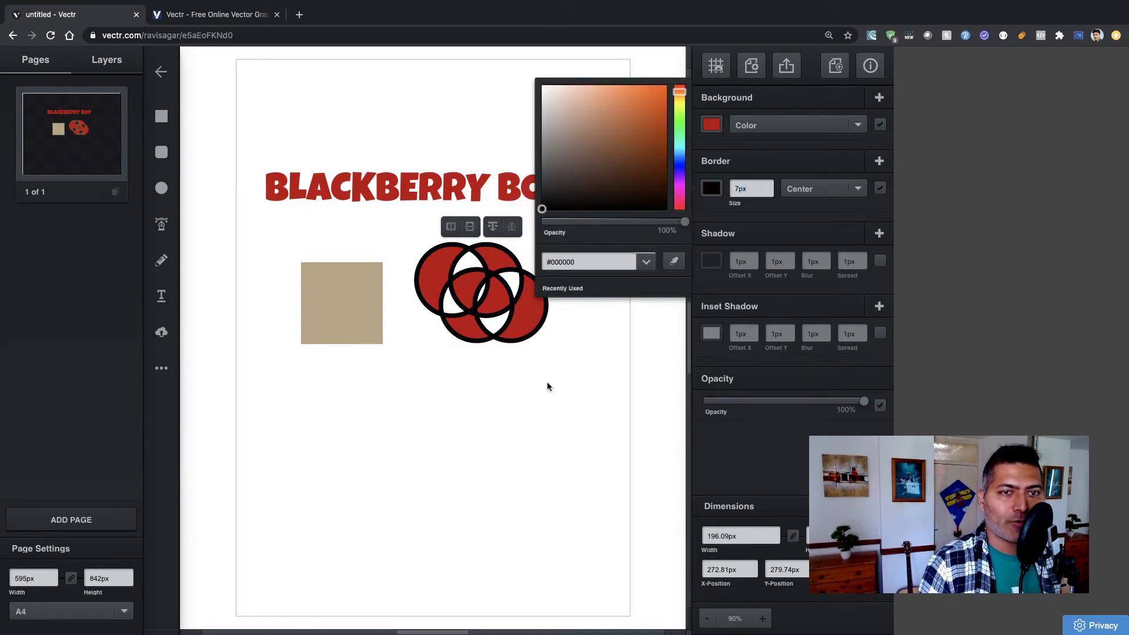
left_click(551, 409)
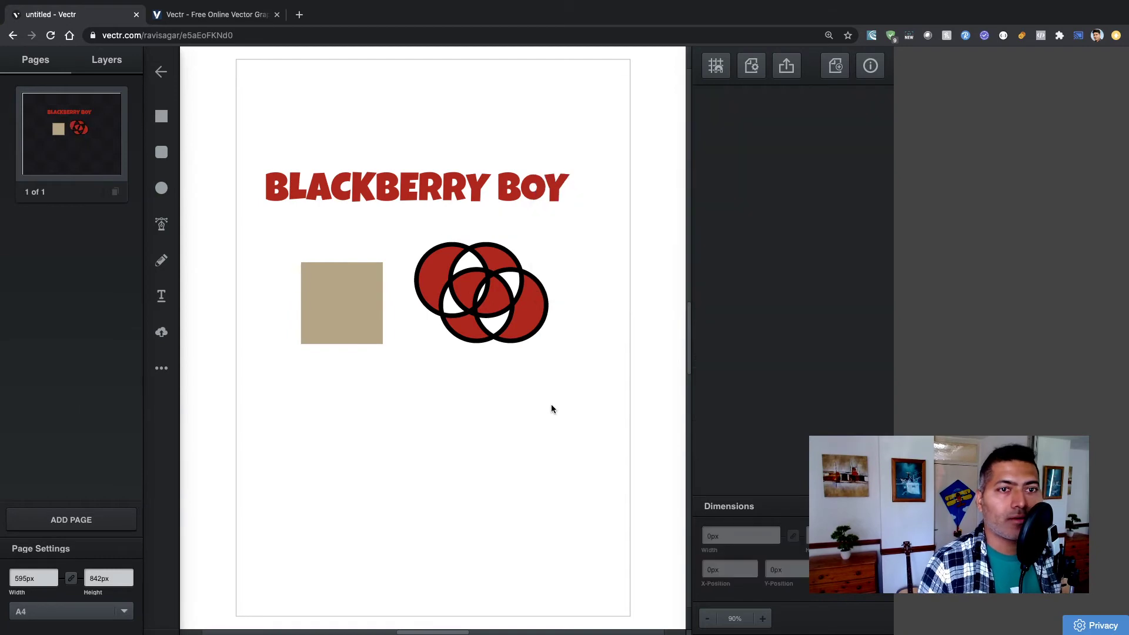
Step: Rotate the circle shape so its long side stands nearly upright, and move the tan square to about X 352 px, Y 616 px
left_click(540, 312)
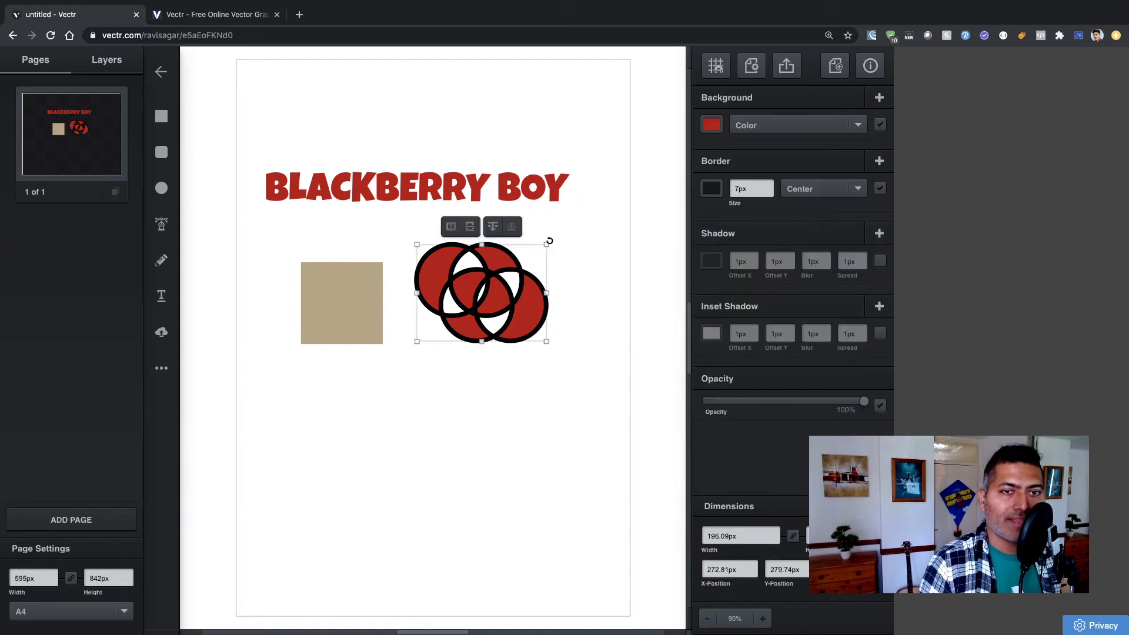
left_click_drag(549, 241, 363, 386)
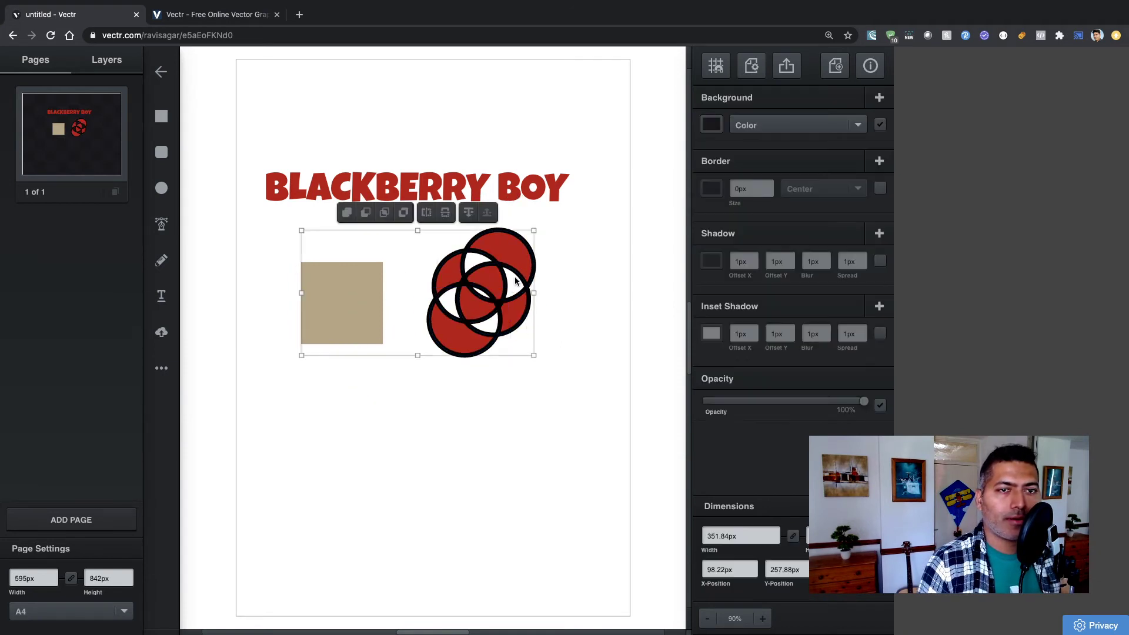
left_click(534, 295)
left_click_drag(344, 341, 512, 552)
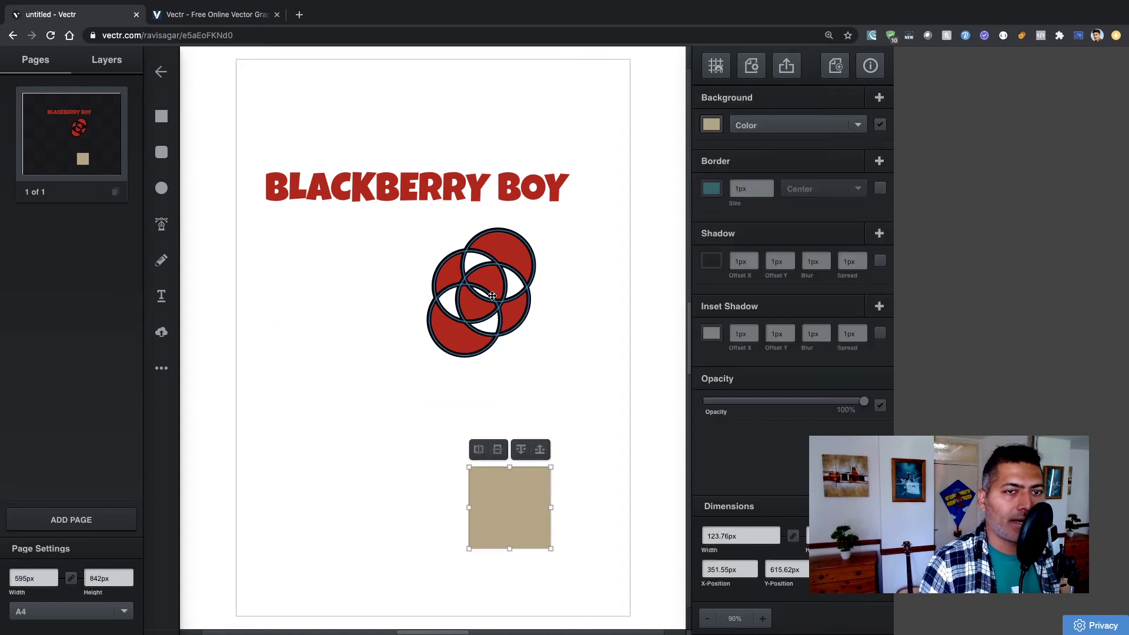
Step: Try moving the circle shape below the start of the title and resizing it freehand, and undo both attempts
left_click_drag(492, 295, 330, 300)
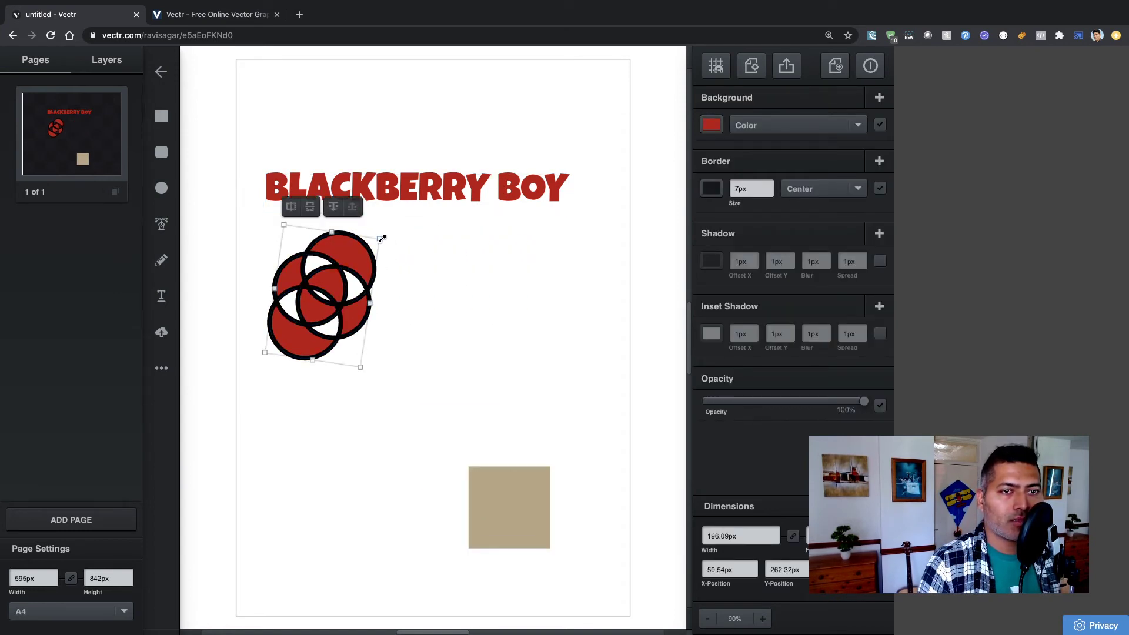
mouse_move(381, 238)
left_mouse_down()
mouse_move(335, 232)
mouse_move(383, 247)
left_mouse_up()
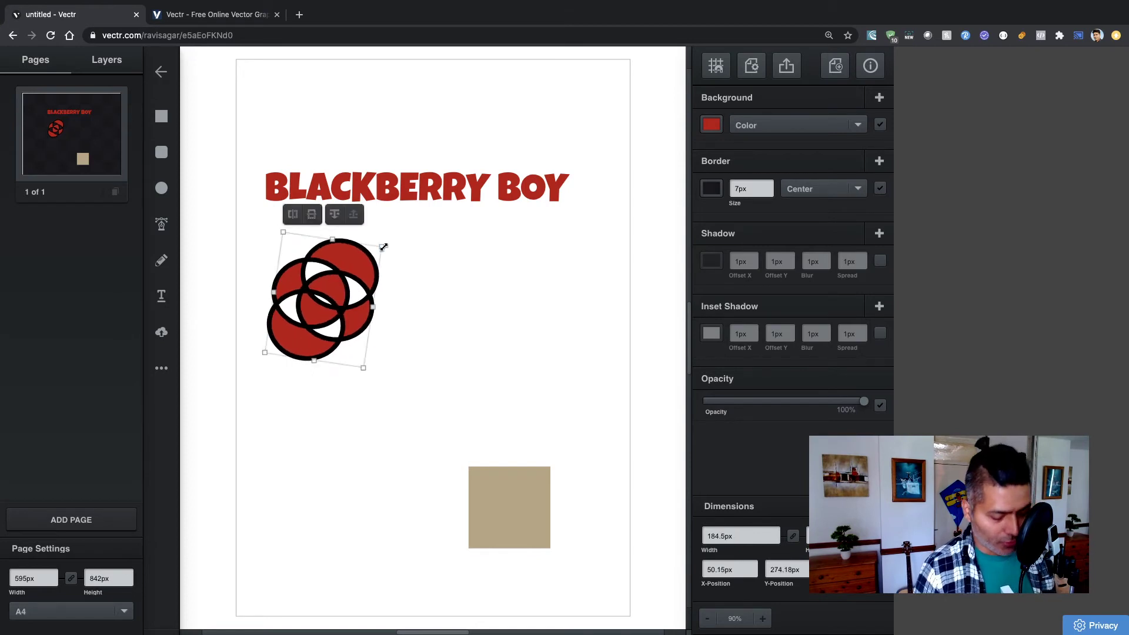
key("super+z")
key("super+z")
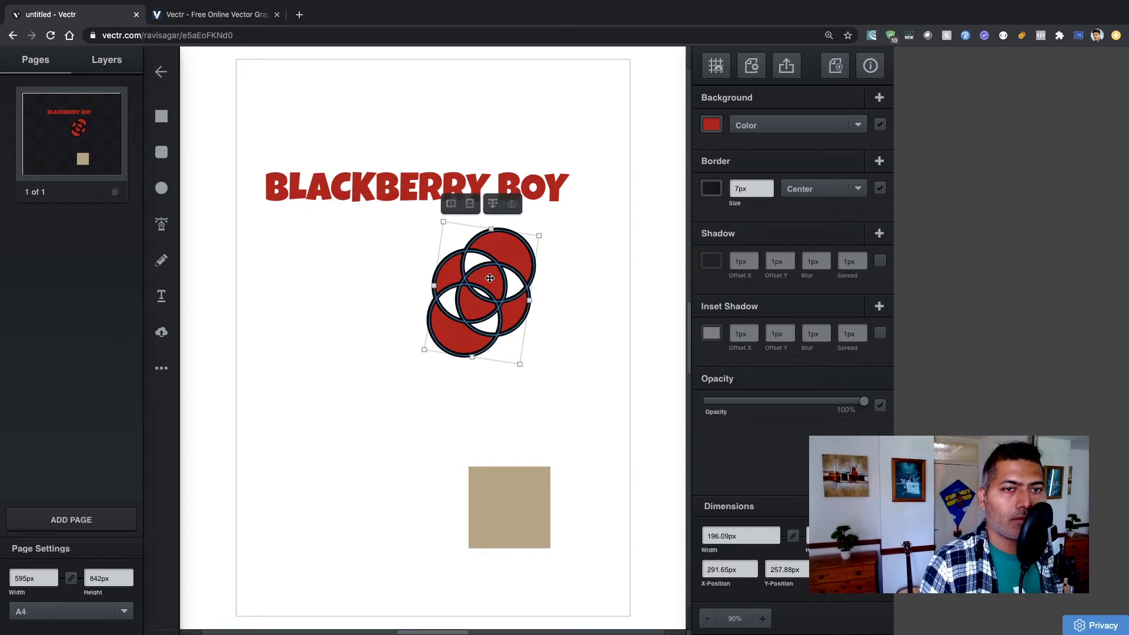
left_click_drag(493, 278, 349, 272)
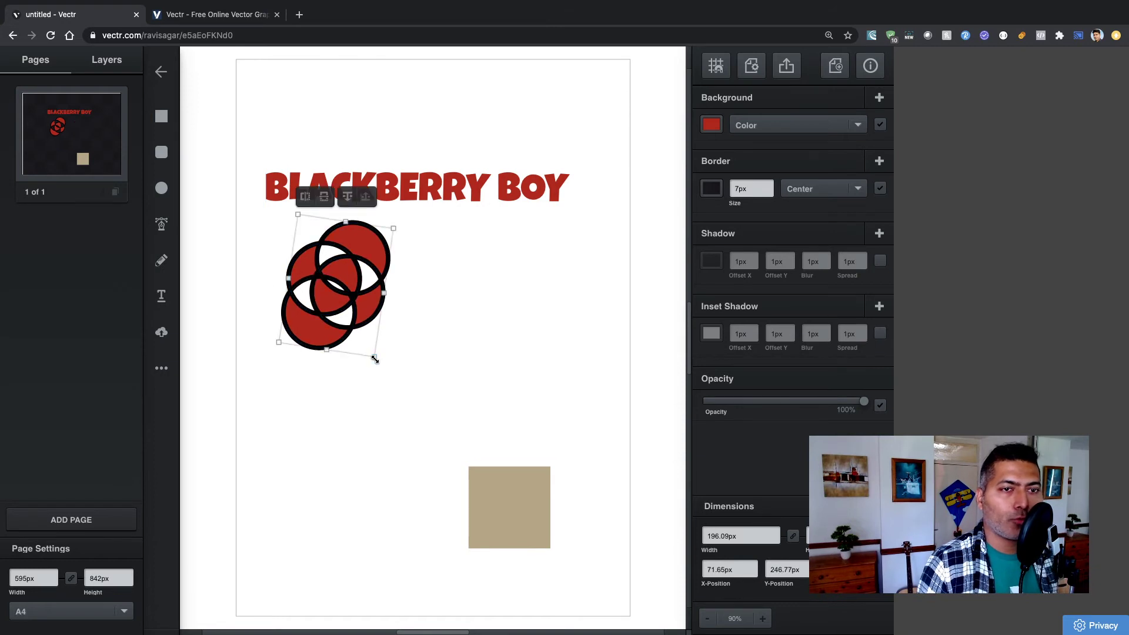
mouse_move(374, 359)
left_mouse_down()
mouse_move(350, 337)
mouse_move(368, 363)
mouse_move(393, 368)
left_mouse_up()
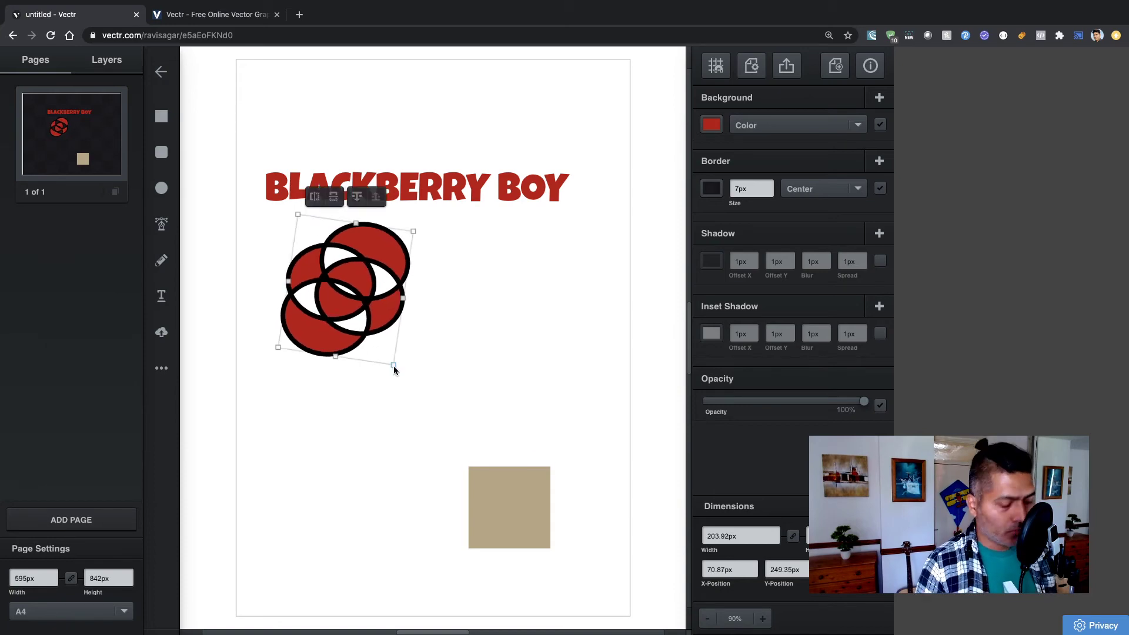
key("ctrl+z")
key("ctrl+z")
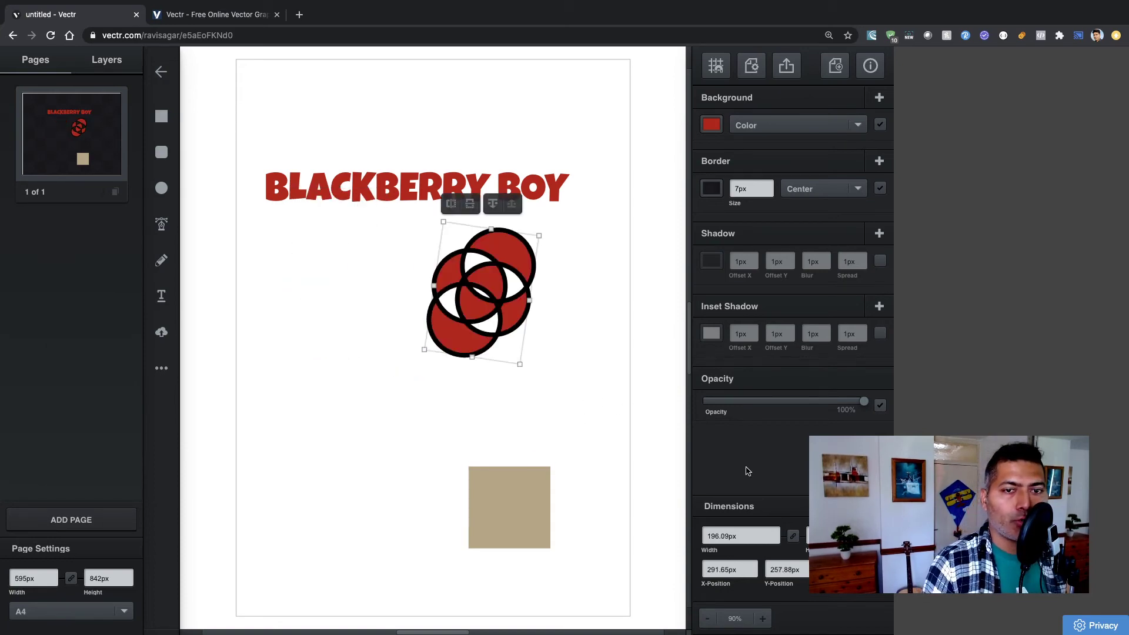
Step: Move the circle shape below the title, to about X 137 px, Y 280 px
left_click(707, 619)
left_click(761, 618)
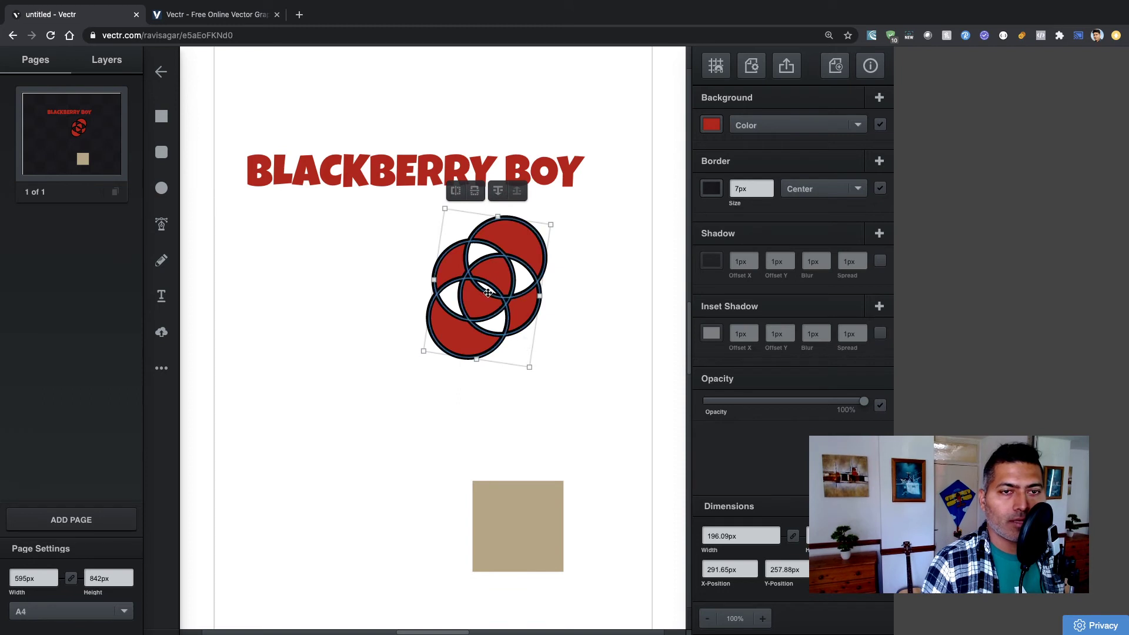
left_click_drag(516, 300, 402, 316)
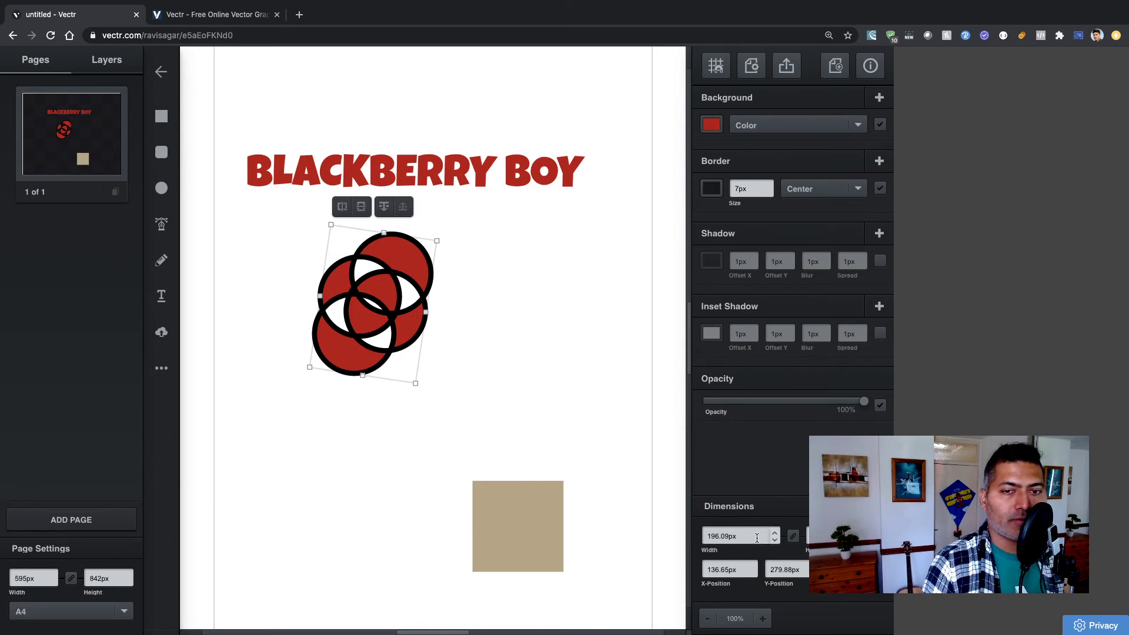
Step: Reduce the circle shape's width to 155 px
left_click(775, 539)
left_click(776, 540)
left_click(776, 540)
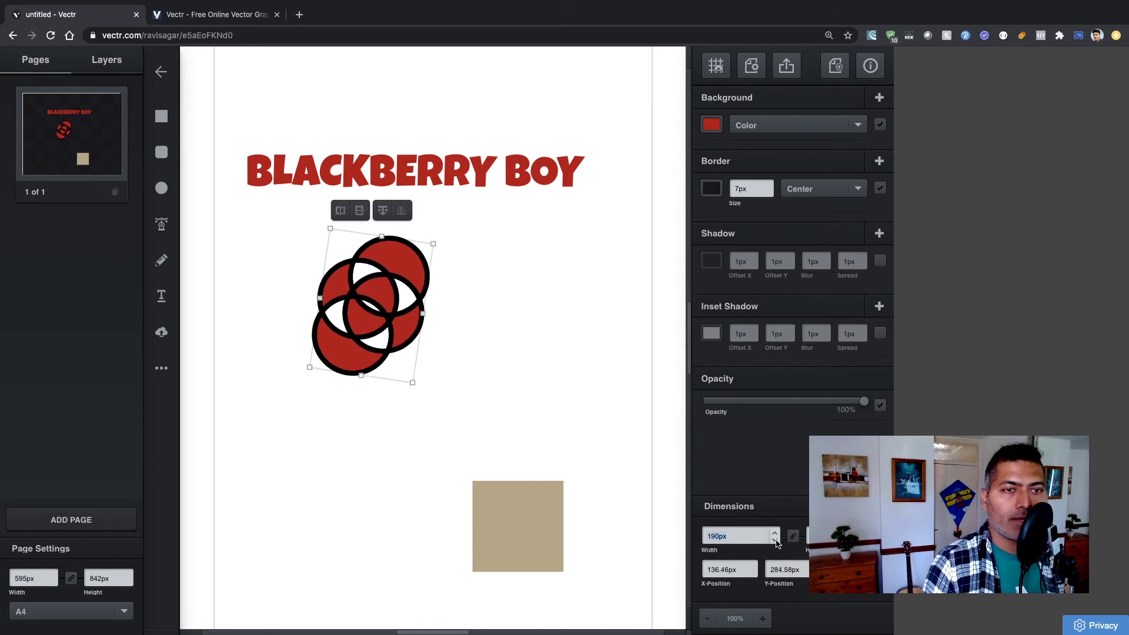
left_click(775, 540)
left_click(775, 540)
left_click(776, 540)
left_click(775, 540)
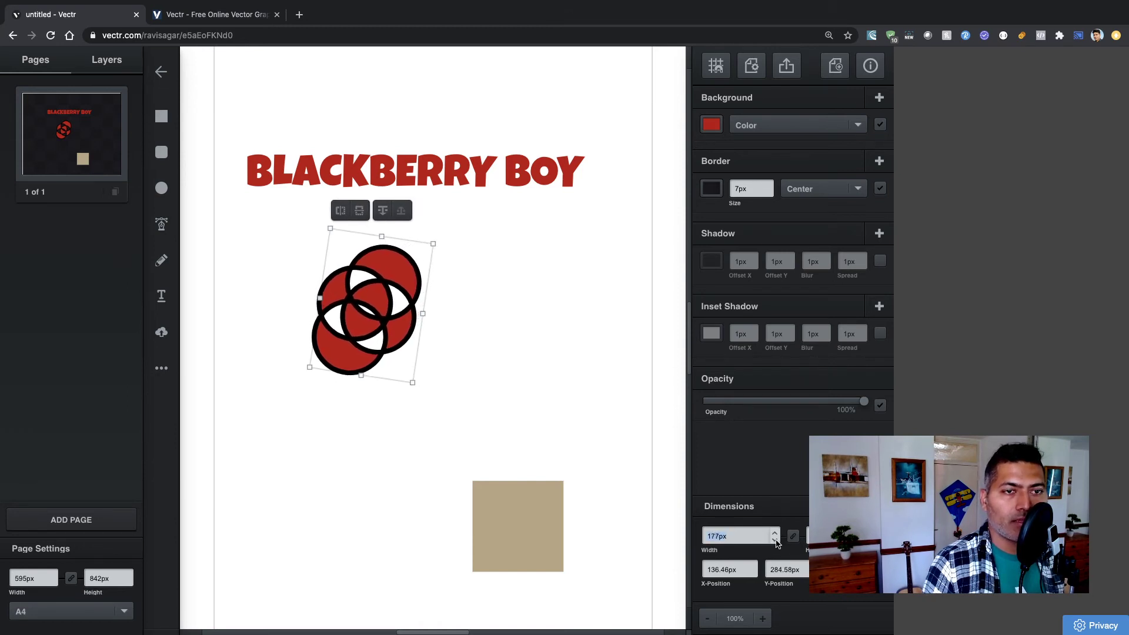
left_click(775, 540)
left_click(776, 540)
left_click(776, 540)
left_click(775, 539)
left_click(775, 540)
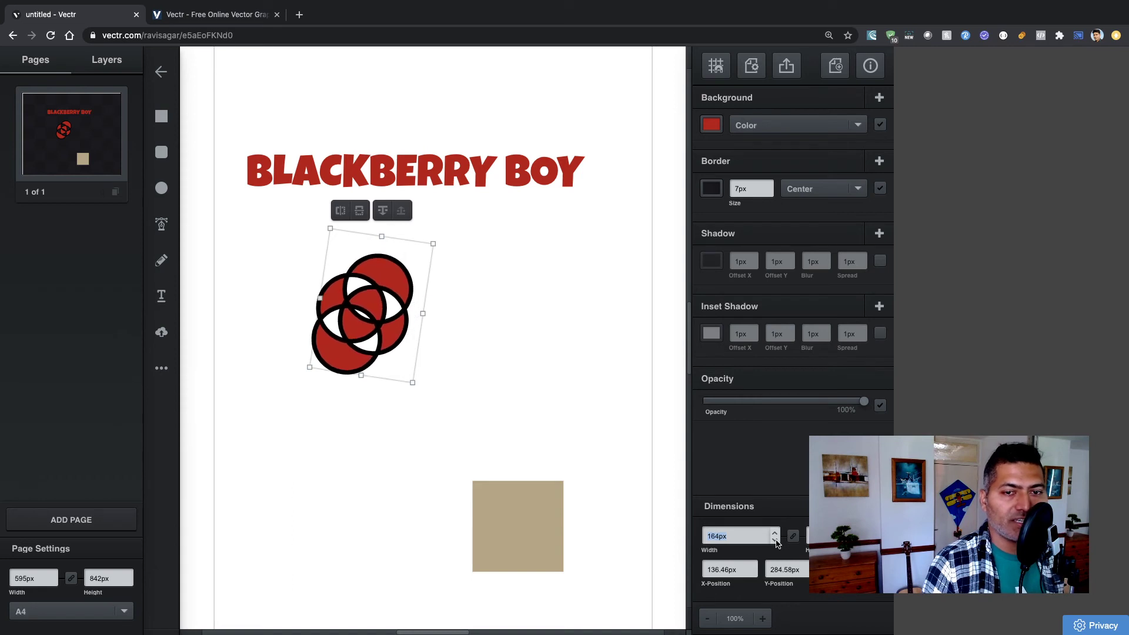
left_click(775, 540)
left_click(775, 539)
left_click(775, 540)
left_click(775, 539)
left_click(775, 540)
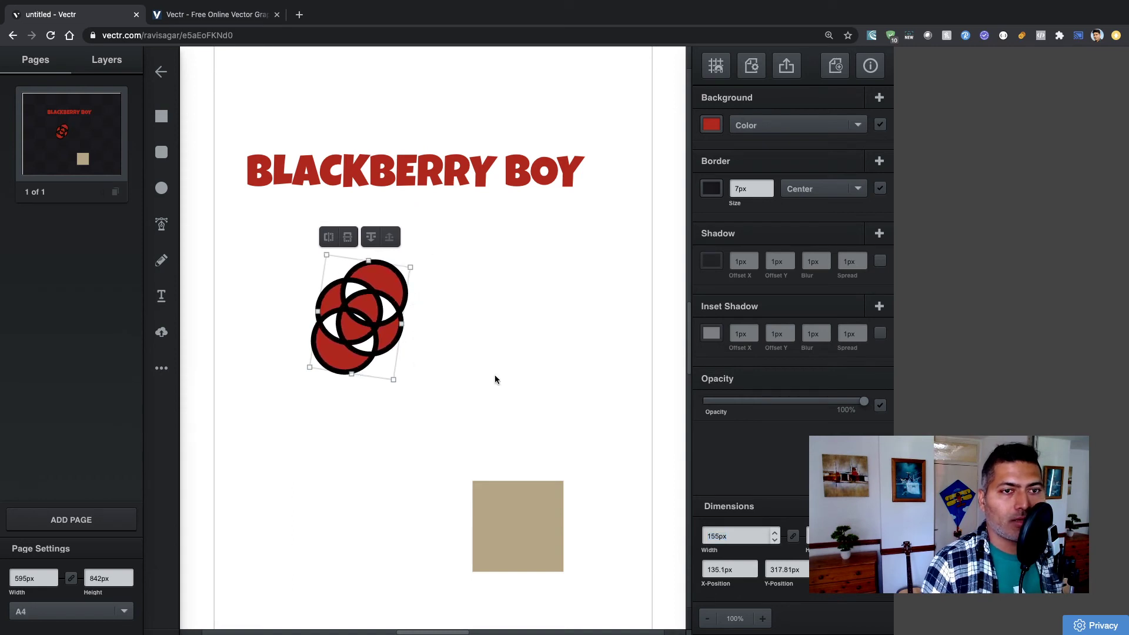
Step: Set the circle shape's border size to 0 px
left_click(475, 403)
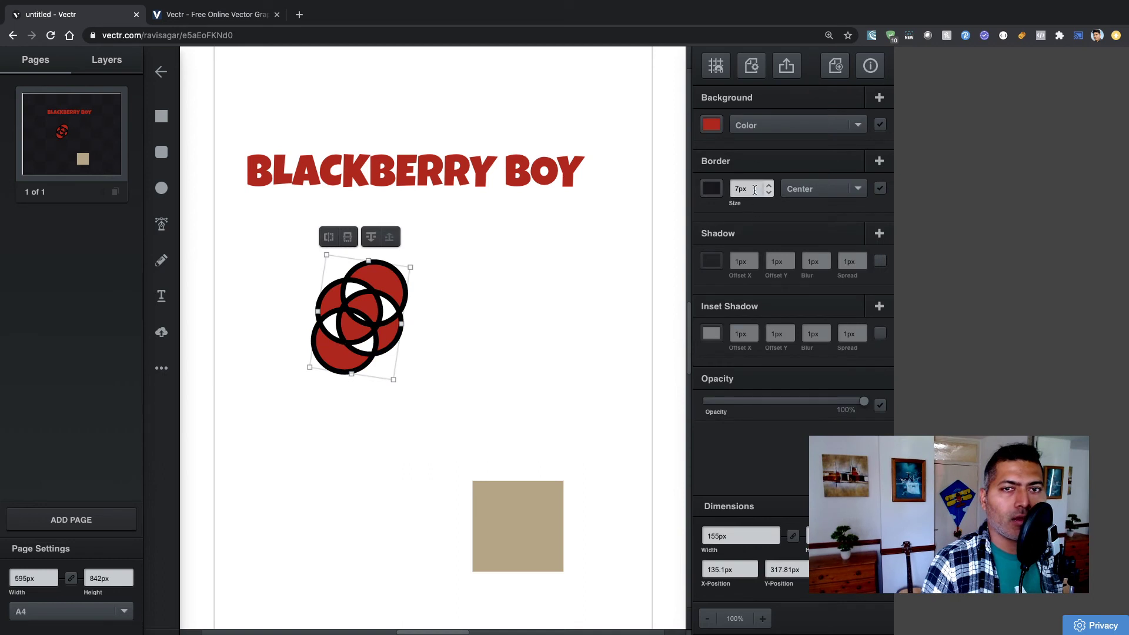
type("0")
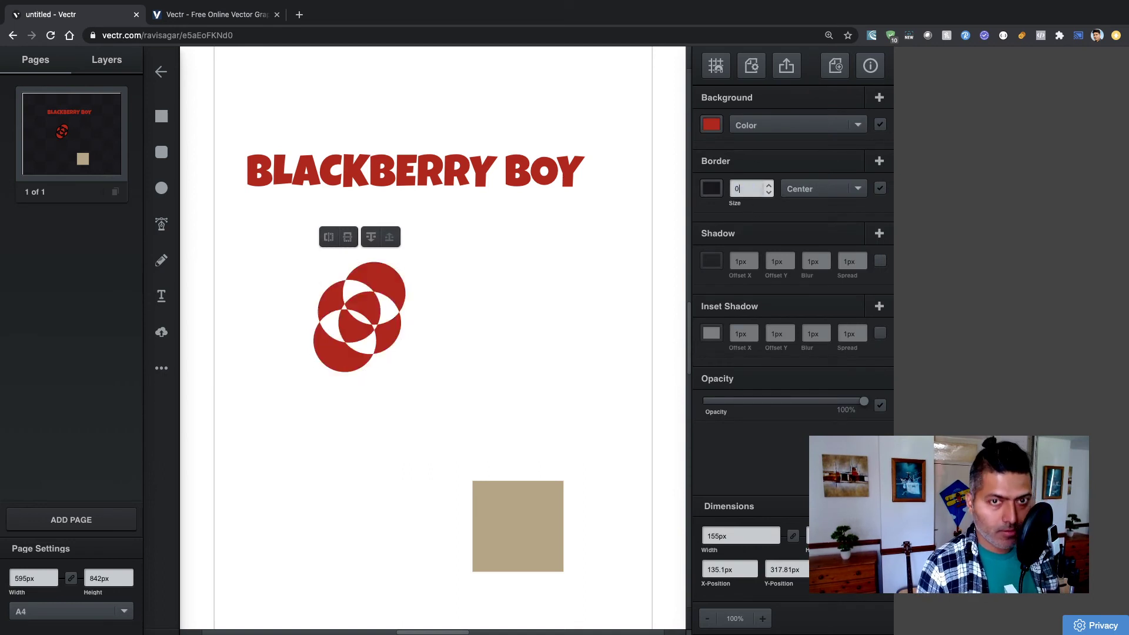
left_click(483, 353)
Step: Move the circle shape to about X 20 px, Y 277 px and place the title to its right at about X 145 px, Y 329 px
left_click_drag(370, 319, 285, 289)
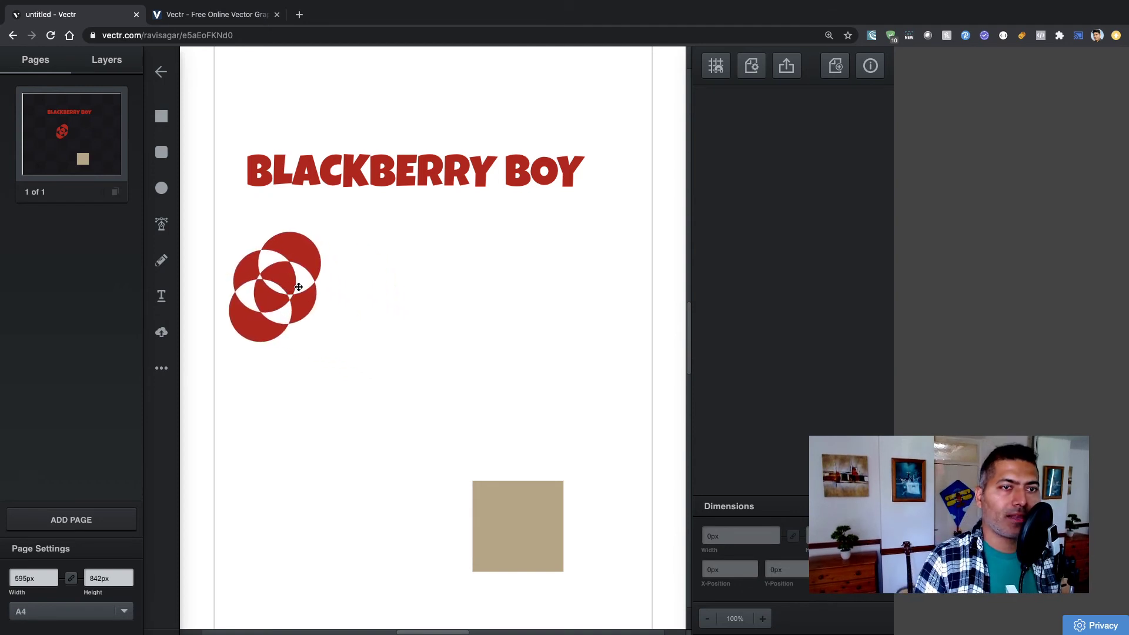
left_click_drag(383, 176, 454, 290)
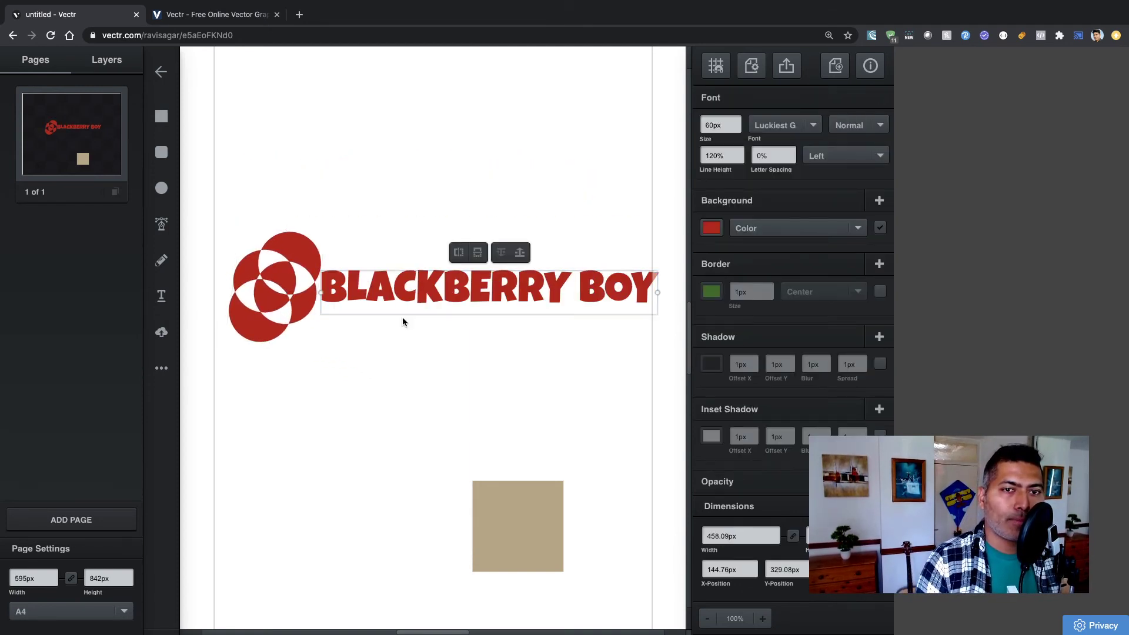
Step: Set the circle shape's width to 100 px
left_click(281, 283)
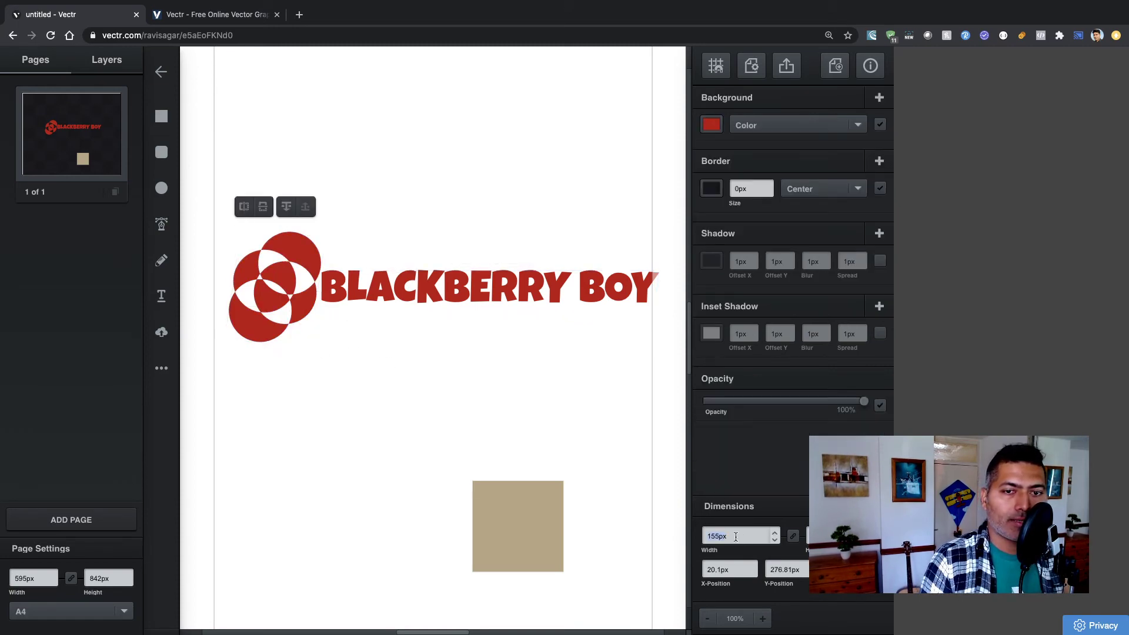
double_click(749, 534)
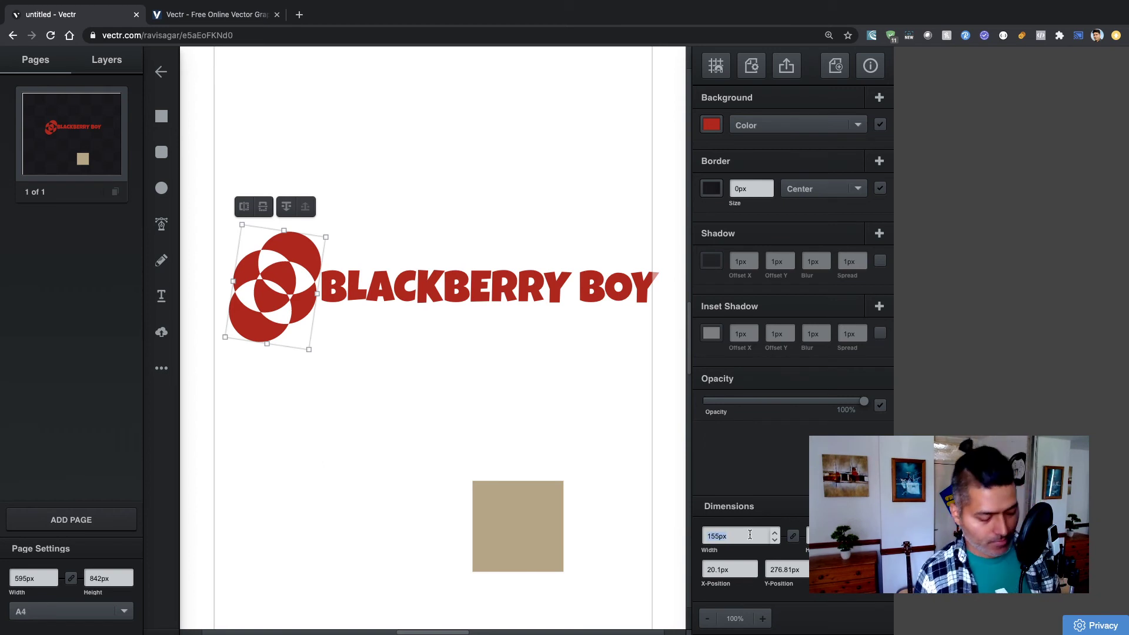
type("100")
left_click(227, 330)
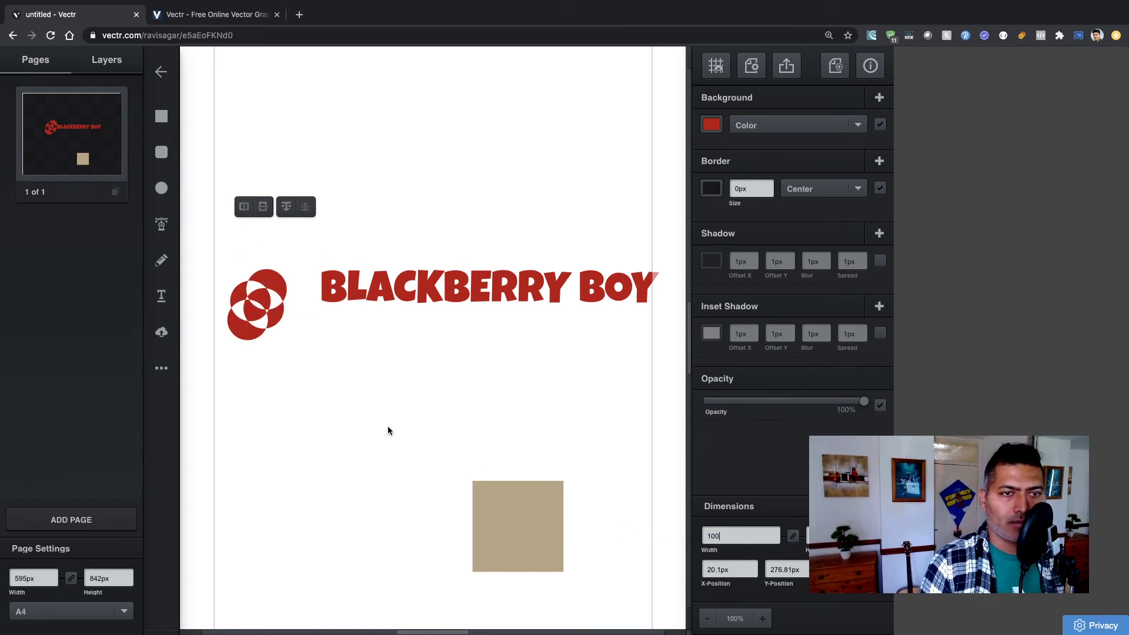
left_click(354, 401)
Step: Move the circle shape higher on the page and place the title beside it at about X 115 px, Y 261 px
left_click_drag(267, 300, 269, 226)
left_click(270, 226)
left_click_drag(388, 292, 366, 240)
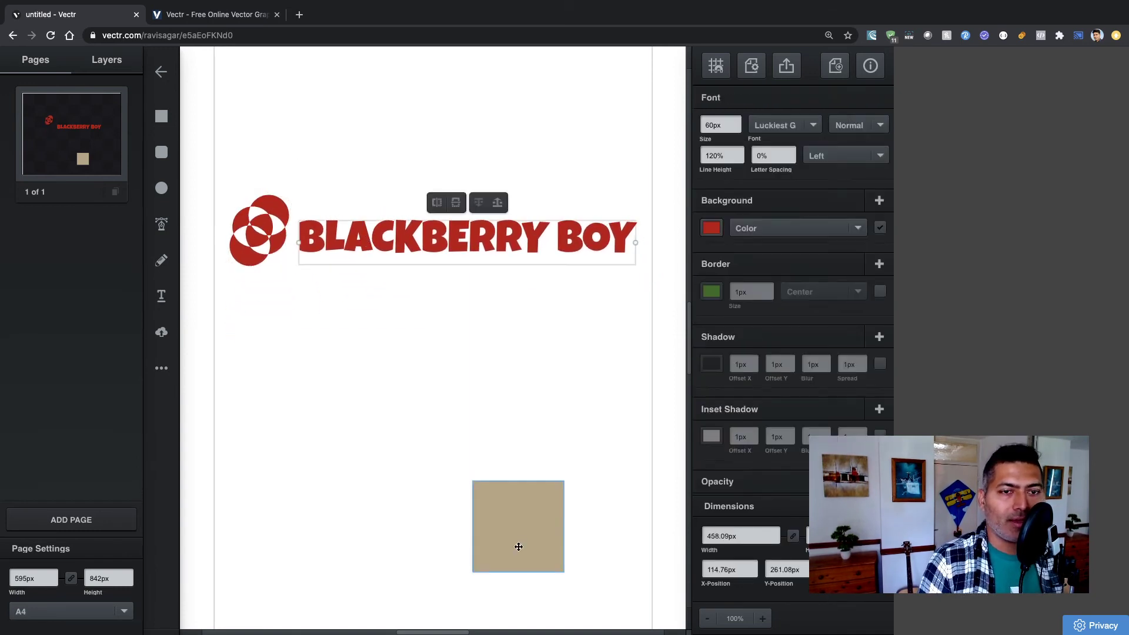
Step: Delete the tan square from the lower part of the page
left_click(540, 563)
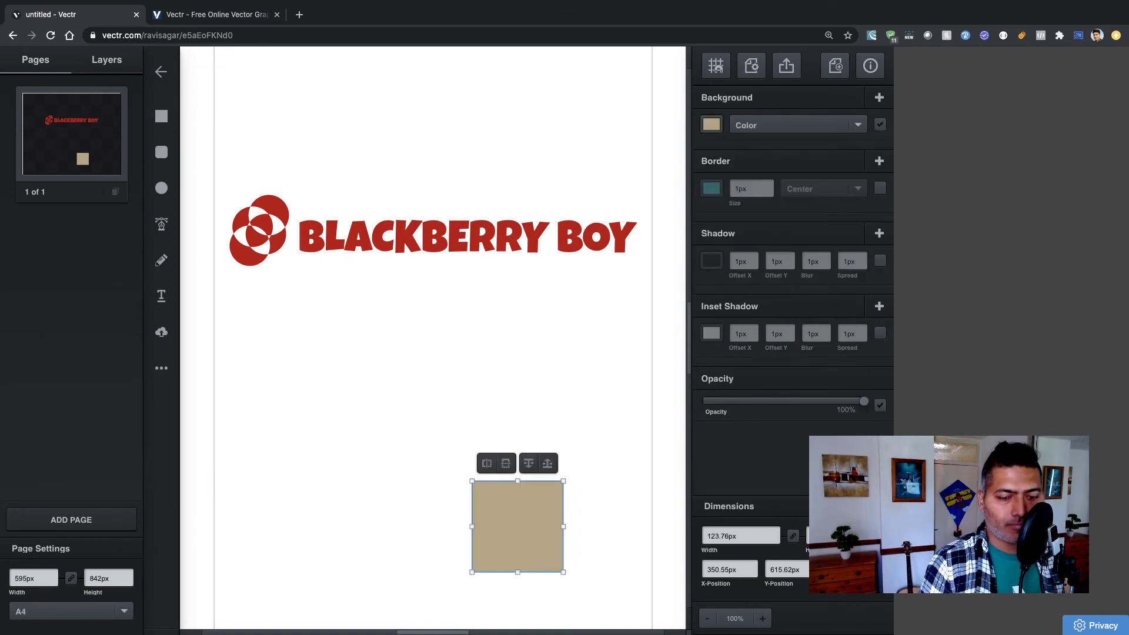
key("Delete")
Step: Reposition the title at about X 116 px, Y 271 px and the circle symbol beside it at about X 24 px, Y 235 px
mouse_move(394, 247)
left_mouse_down()
mouse_move(354, 240)
mouse_move(395, 234)
mouse_move(373, 242)
mouse_move(389, 243)
mouse_move(355, 299)
mouse_move(395, 260)
mouse_move(393, 246)
left_mouse_up()
left_click_drag(264, 238, 405, 244)
left_click_drag(294, 245, 269, 244)
left_click_drag(350, 252, 398, 242)
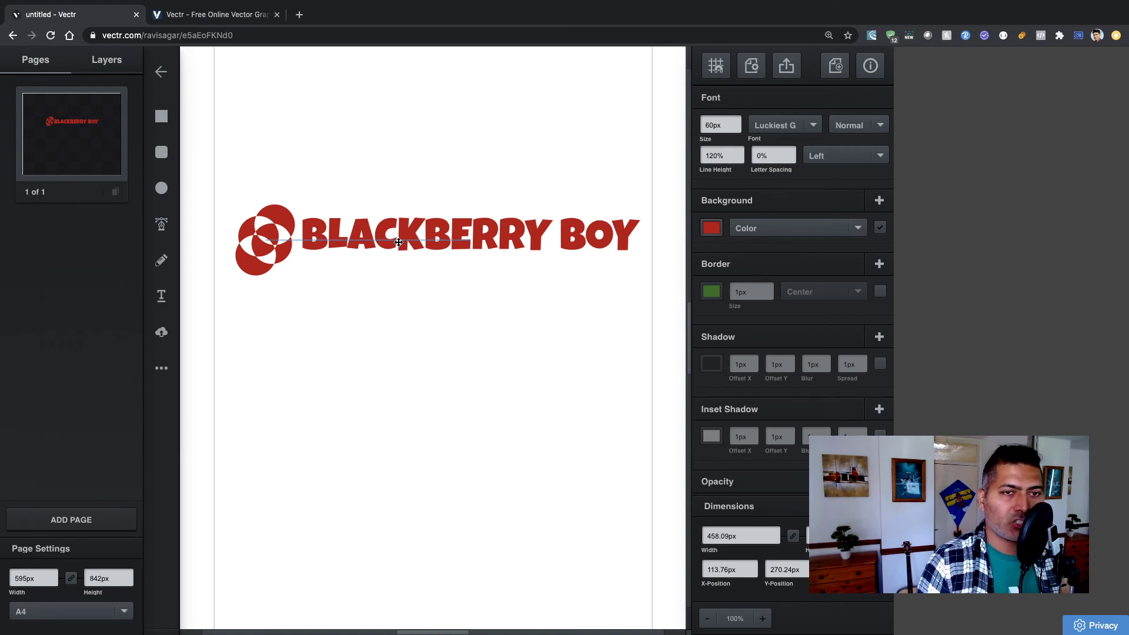
left_click_drag(398, 242, 396, 252)
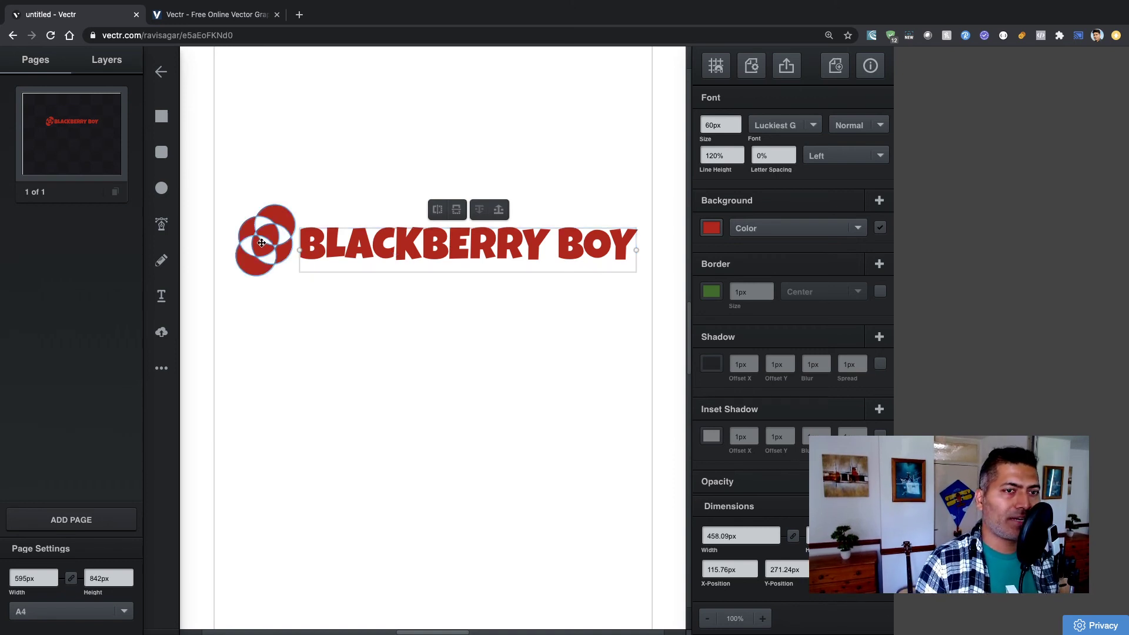
mouse_move(265, 243)
left_mouse_down()
mouse_move(347, 302)
mouse_move(446, 315)
mouse_move(270, 215)
mouse_move(259, 251)
left_mouse_up()
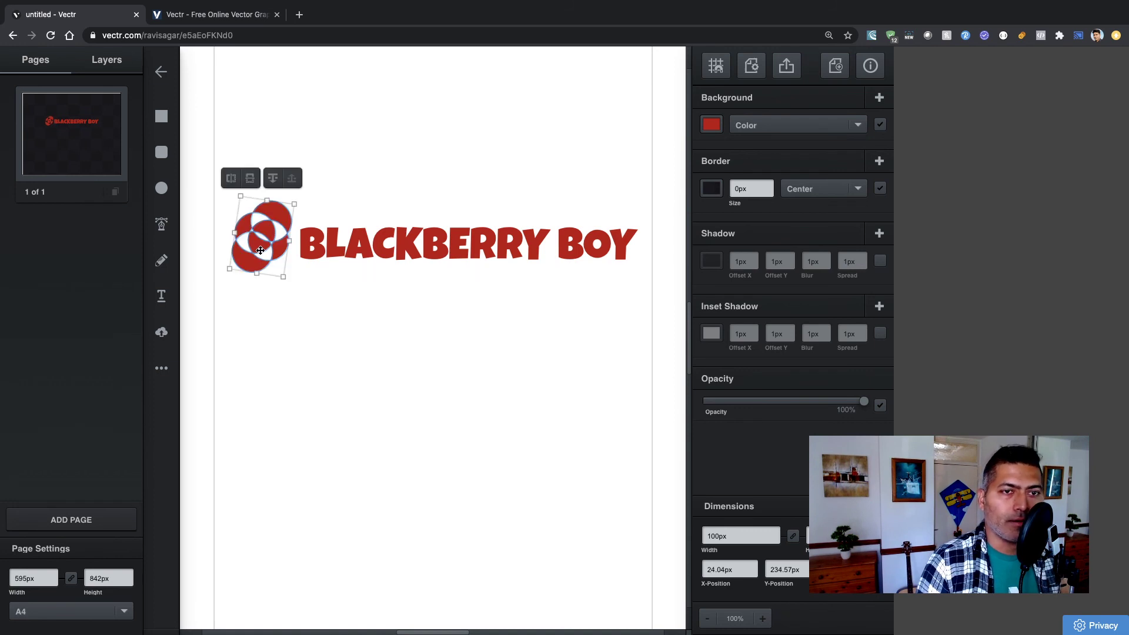
Step: Try a line break before "BOY" in the title and remove it again
double_click(555, 251)
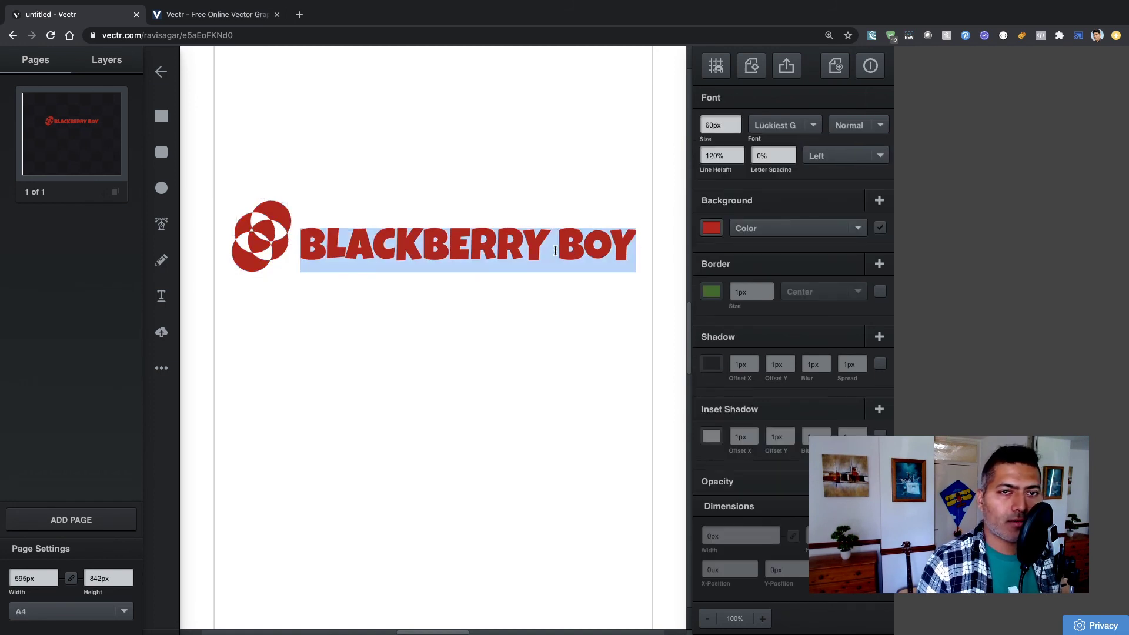
left_click(556, 251)
key("Return")
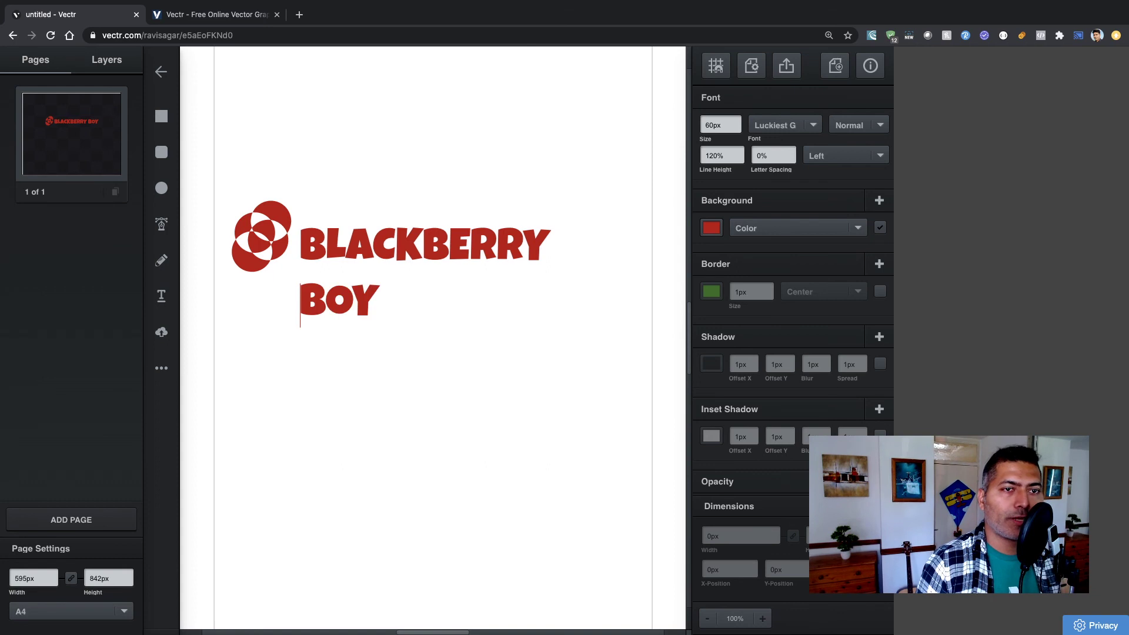
key("BackSpace")
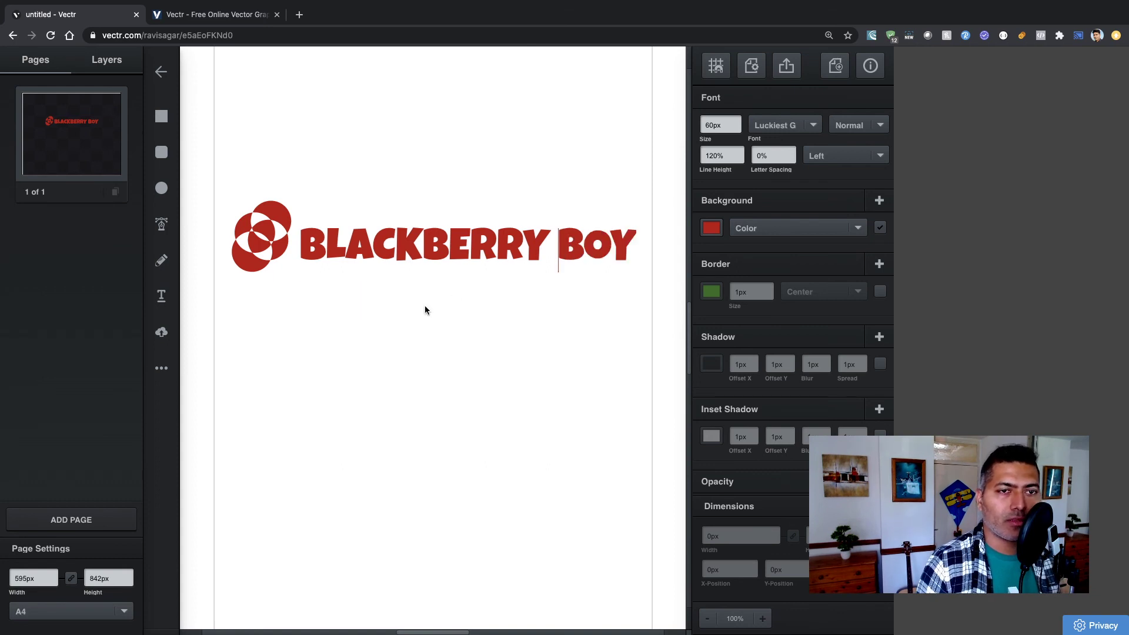
left_click(395, 309)
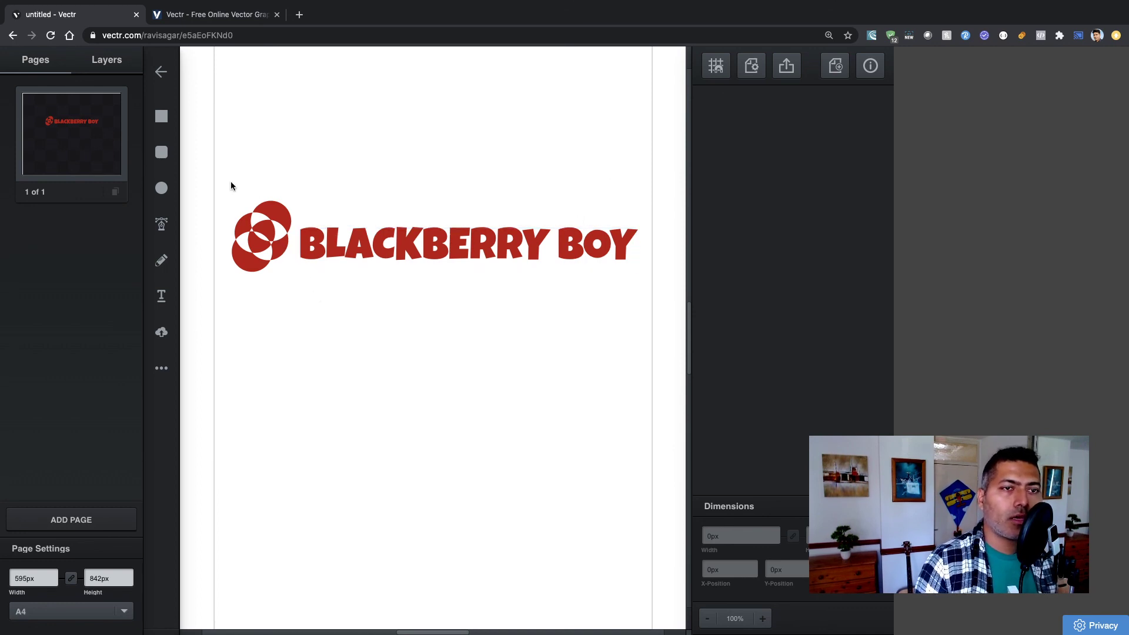
Step: Select the circle symbol and title together and set the export to the selection in png format
left_click_drag(222, 184, 665, 305)
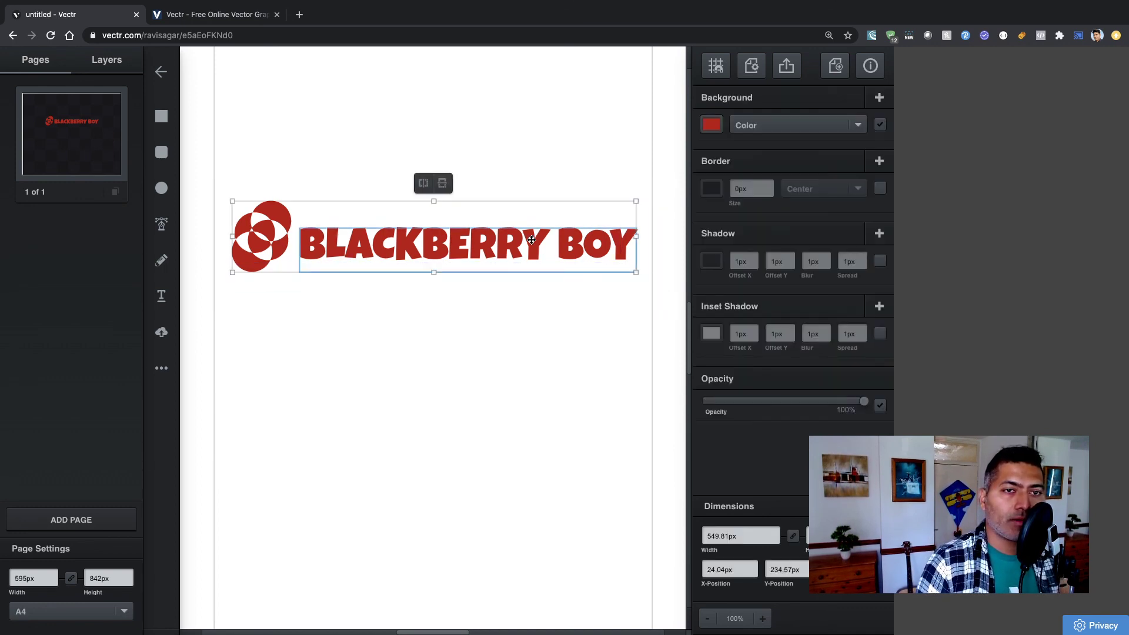
right_click(531, 240)
left_click(575, 345)
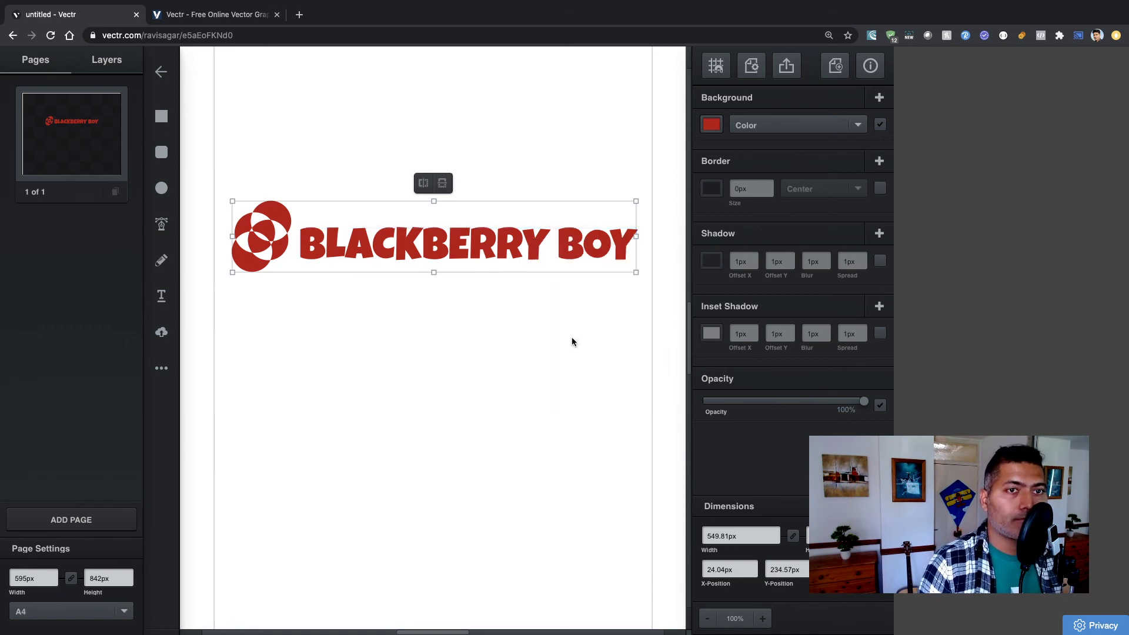
left_click(787, 67)
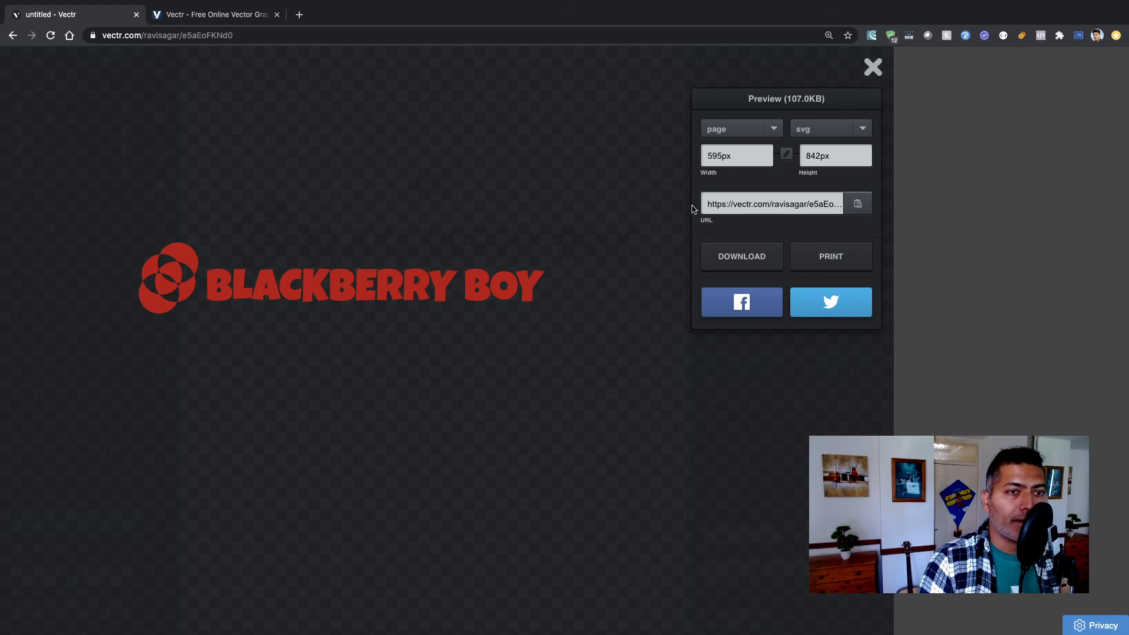
left_click(778, 133)
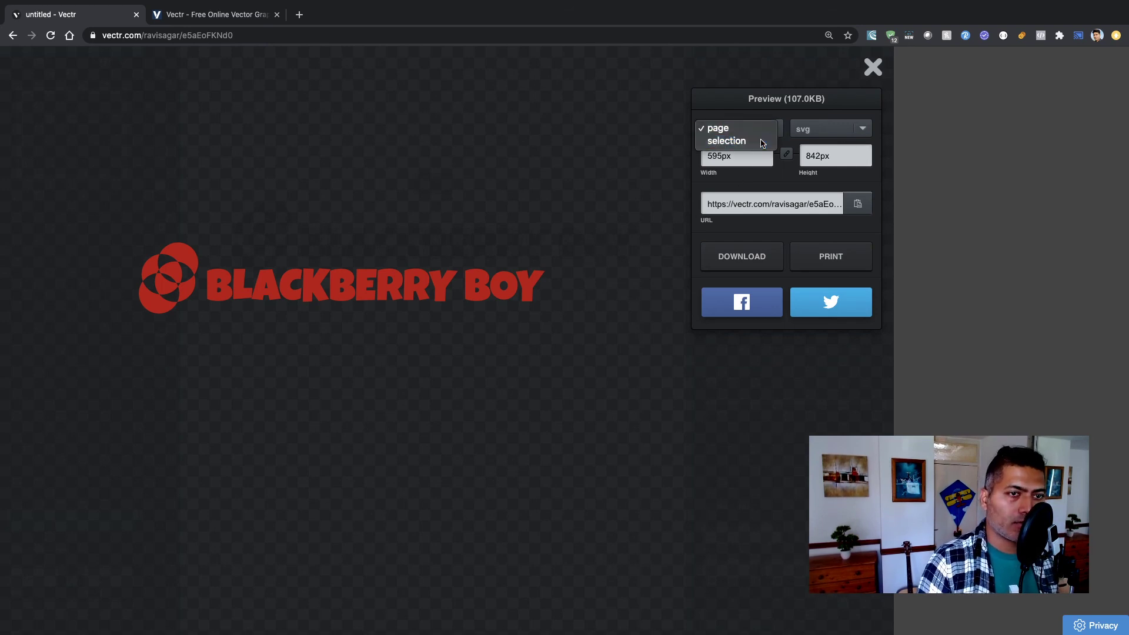
left_click(762, 142)
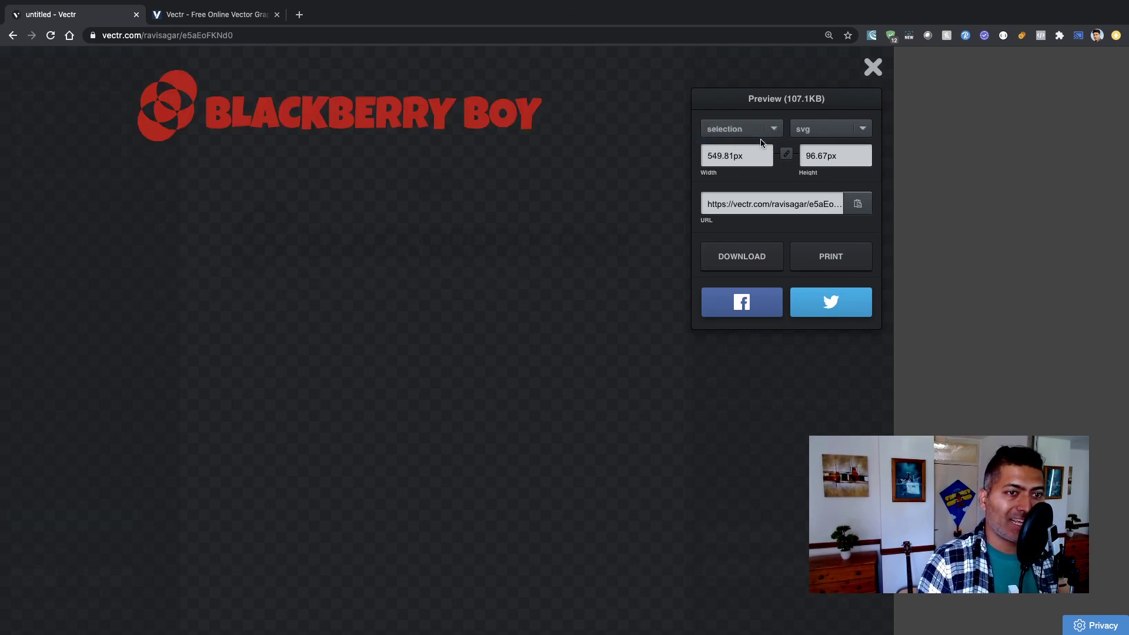
left_click(856, 135)
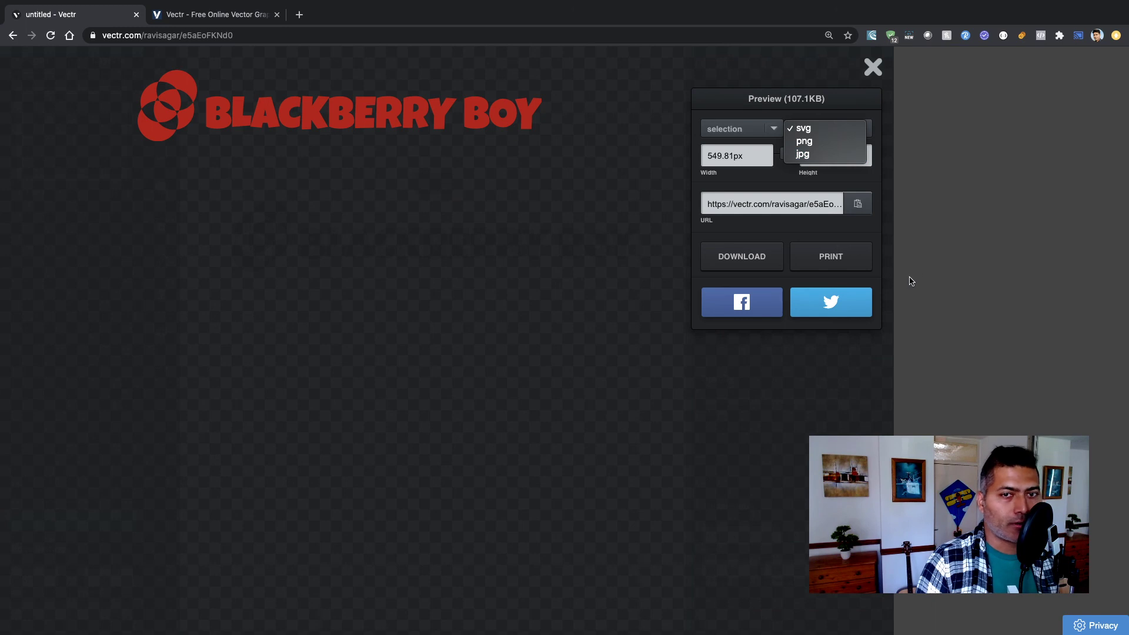
left_click(841, 142)
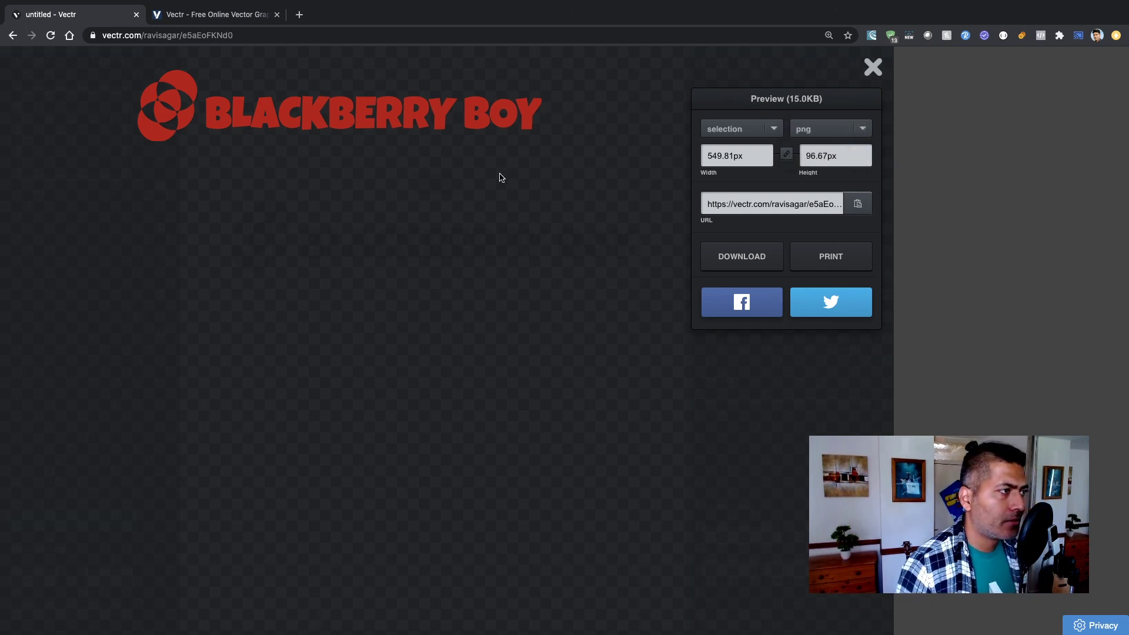